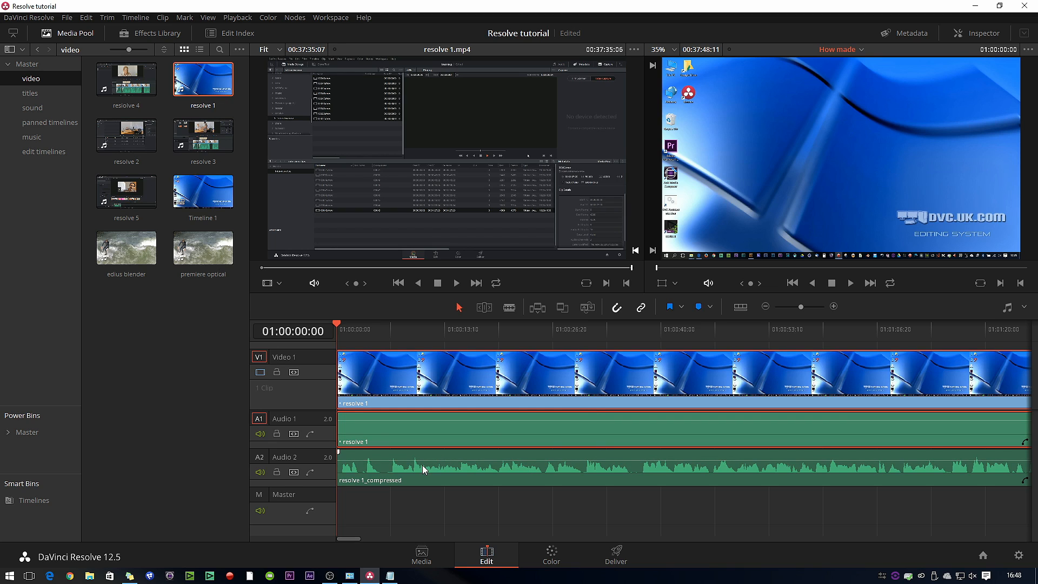
Try shifting the resolve 1 video clip about four seconds later, and mark an out point at 01:00:06:18.
drag(385, 382, 417, 383)
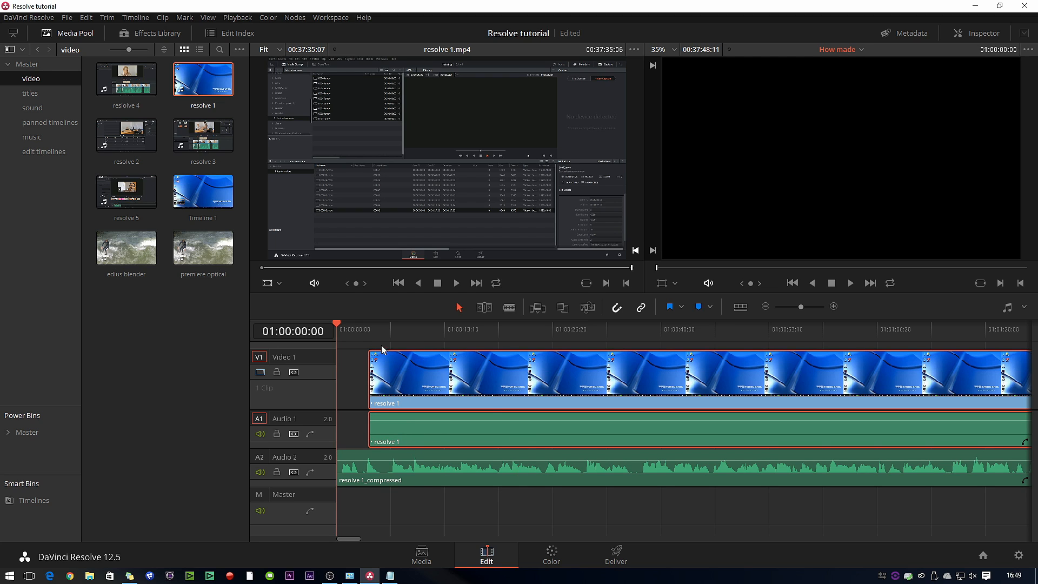
drag(381, 331, 389, 417)
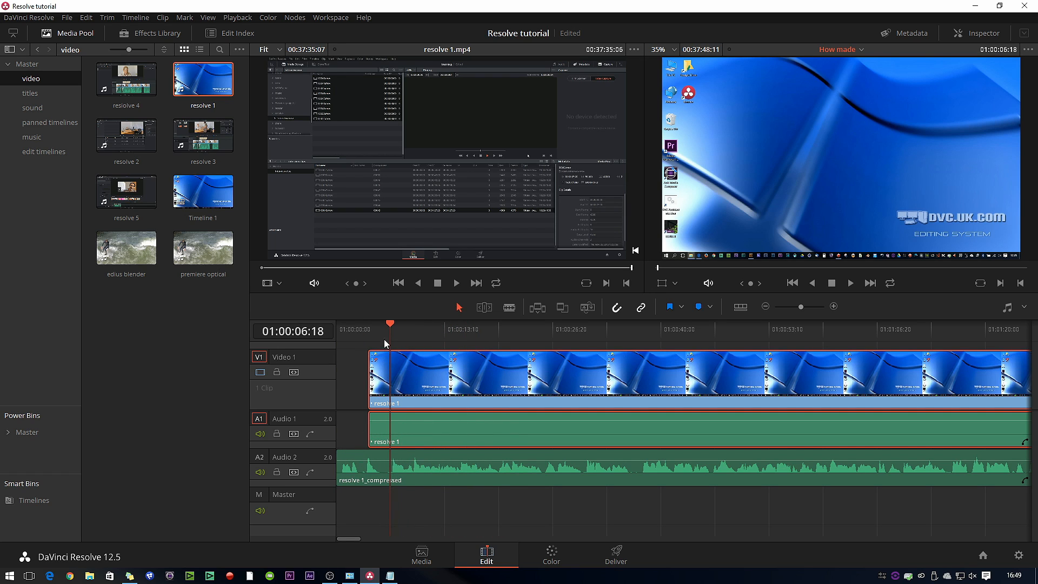
key(o)
drag(387, 328, 338, 332)
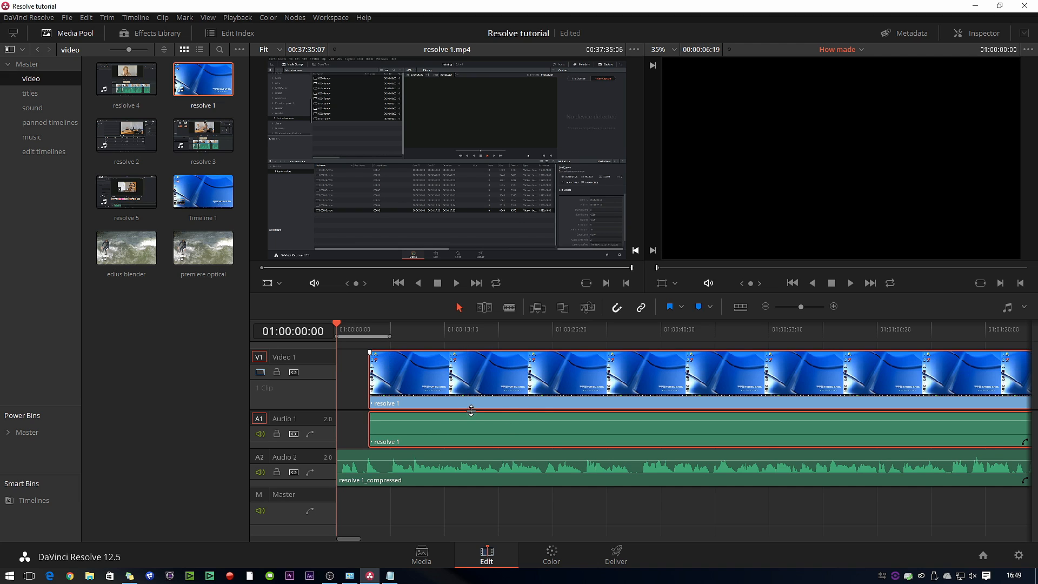
click(357, 426)
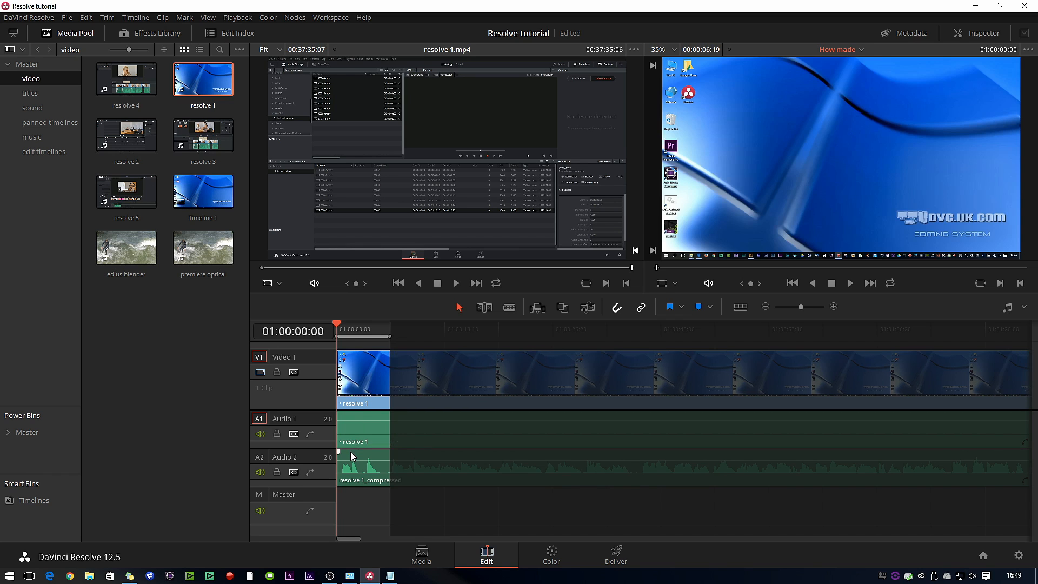
Mark the section from about 01:00:19:00 to 01:00:23:20 and ripple-delete it from all tracks.
drag(446, 339, 529, 326)
key(space)
key(i)
key(o)
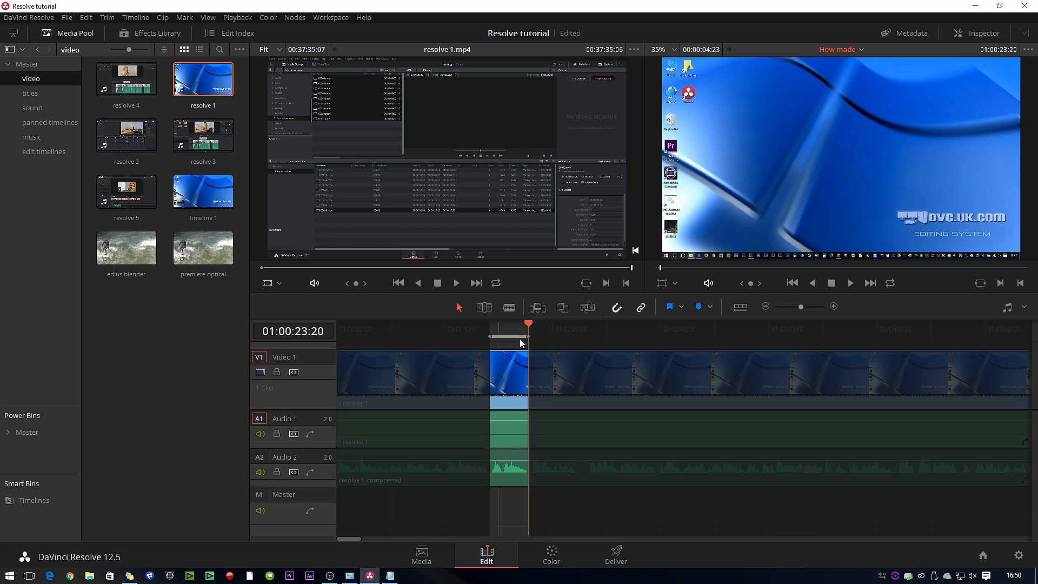
key(BackSpace)
Split the Video 1 clip after the existing cut at 01:00:26:00 and again at 01:00:42:02.
key(b)
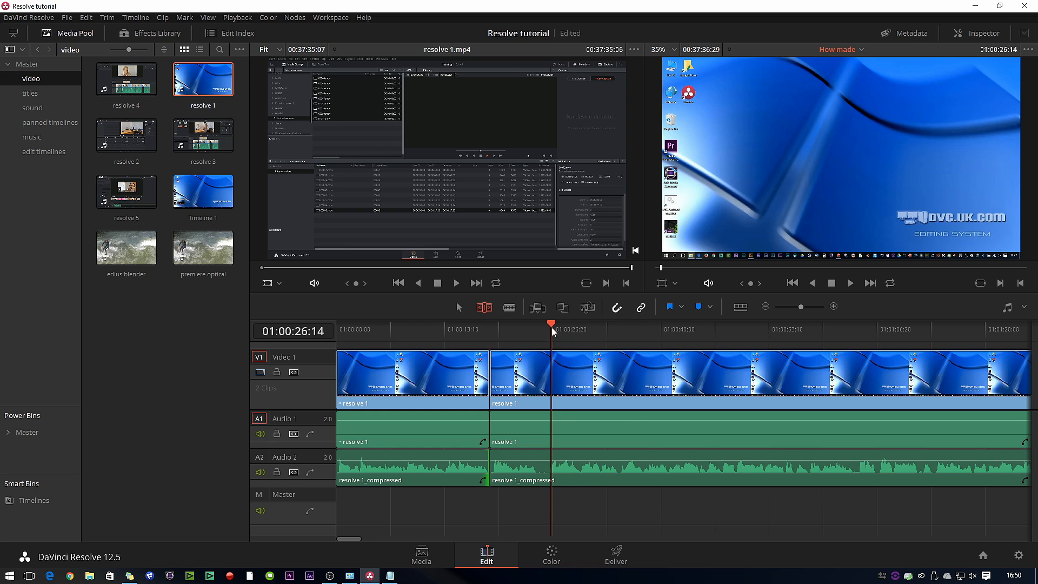
click(459, 307)
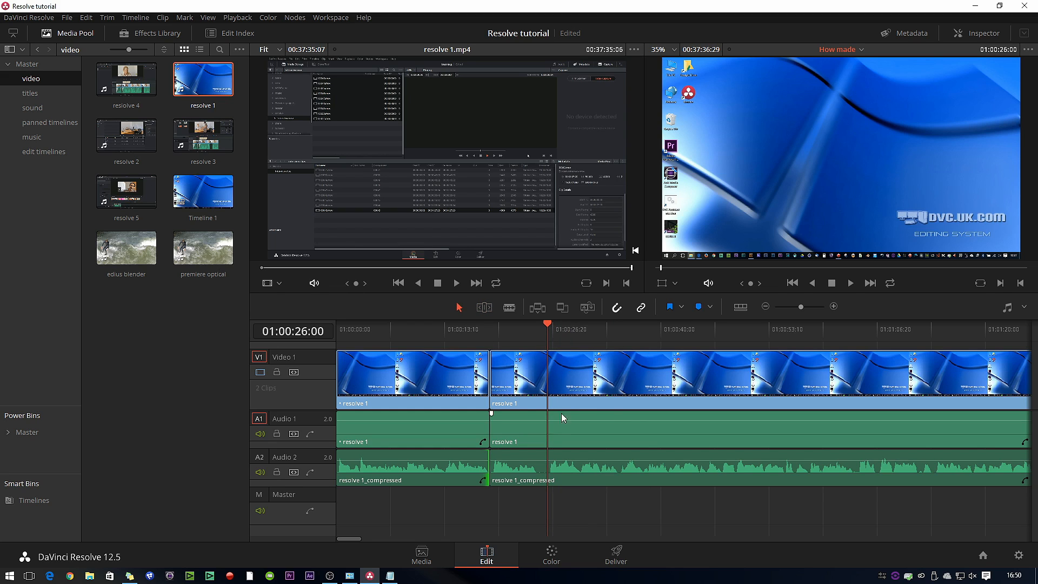
click(555, 372)
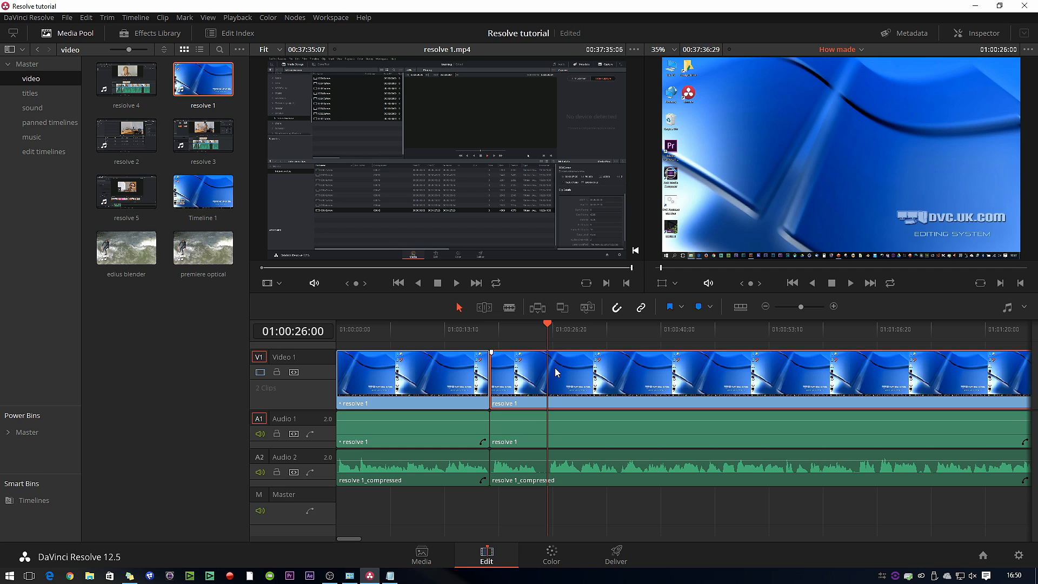
key(ctrl+backslash)
drag(589, 329, 679, 332)
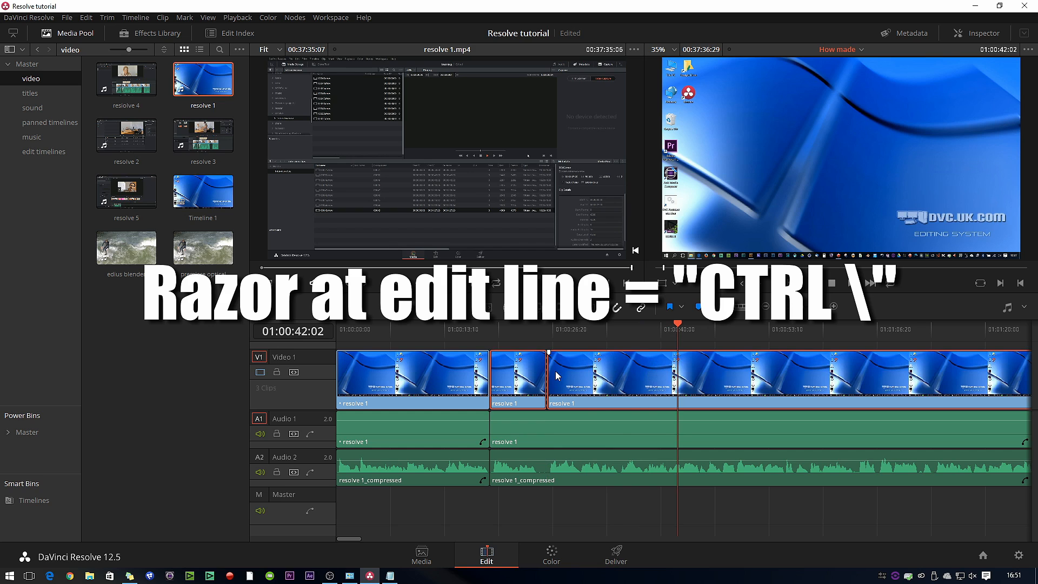
key(ctrl+backslash)
Change the speed of the Video 1 segment between 01:00:26:00 and 01:00:42:02 to 300%.
click(610, 527)
click(620, 357)
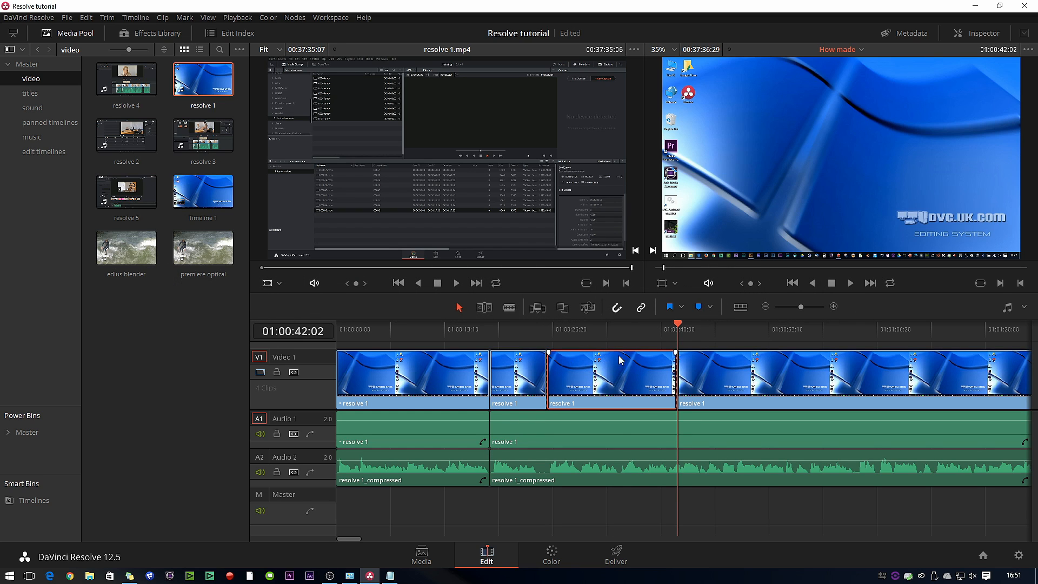
right_click(594, 372)
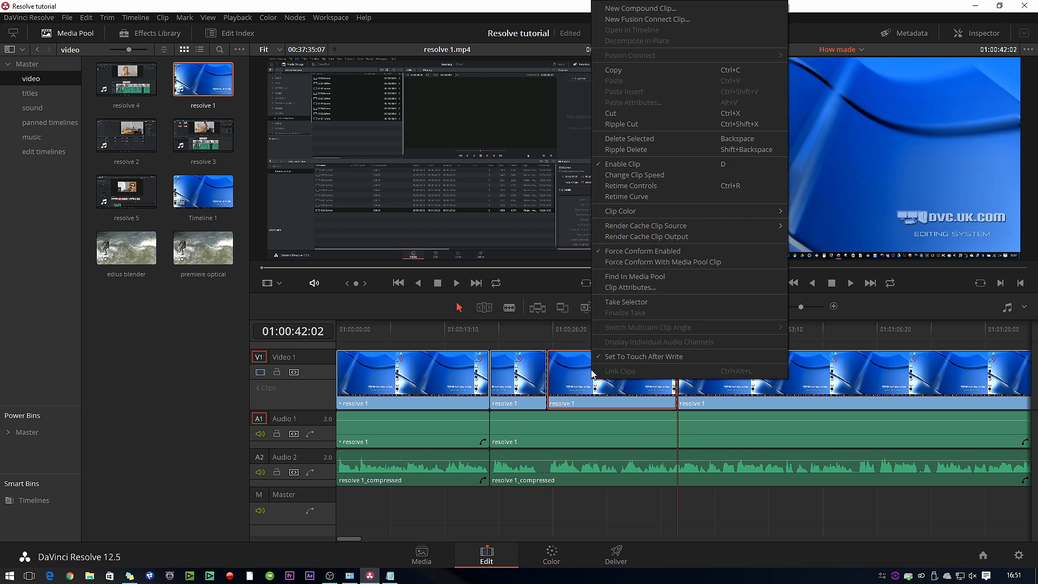
click(647, 176)
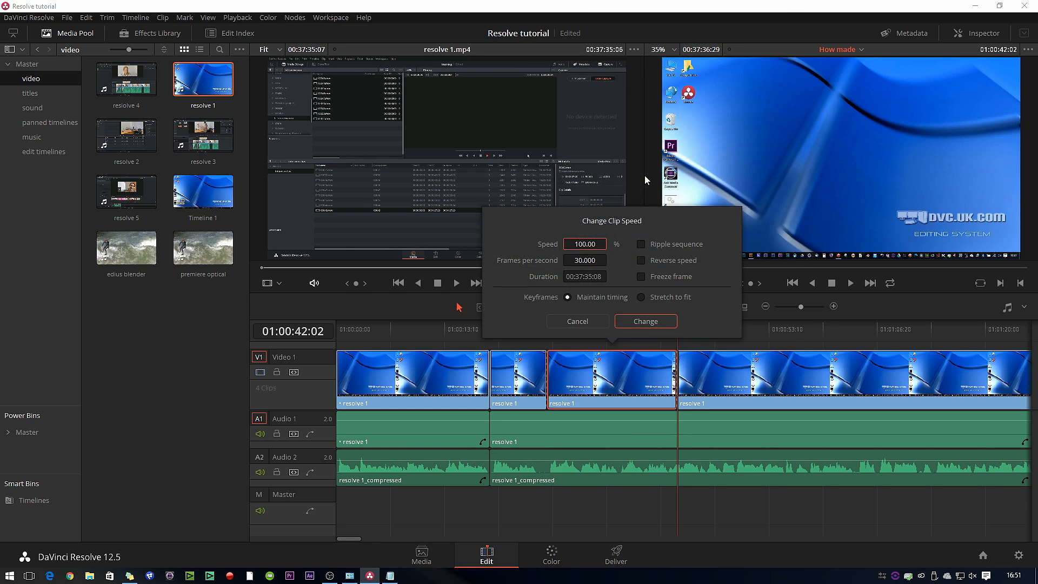
click(585, 244)
text(300)
click(646, 321)
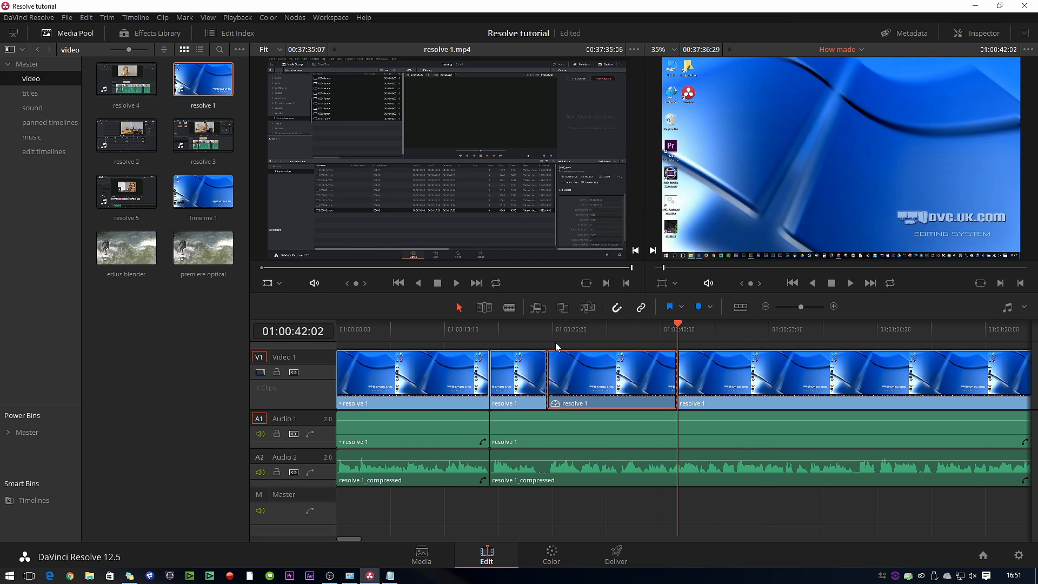
Split the last Video 1 clip at 01:00:47:14 and at 01:00:57:06.
click(575, 335)
drag(575, 335, 722, 346)
click(735, 384)
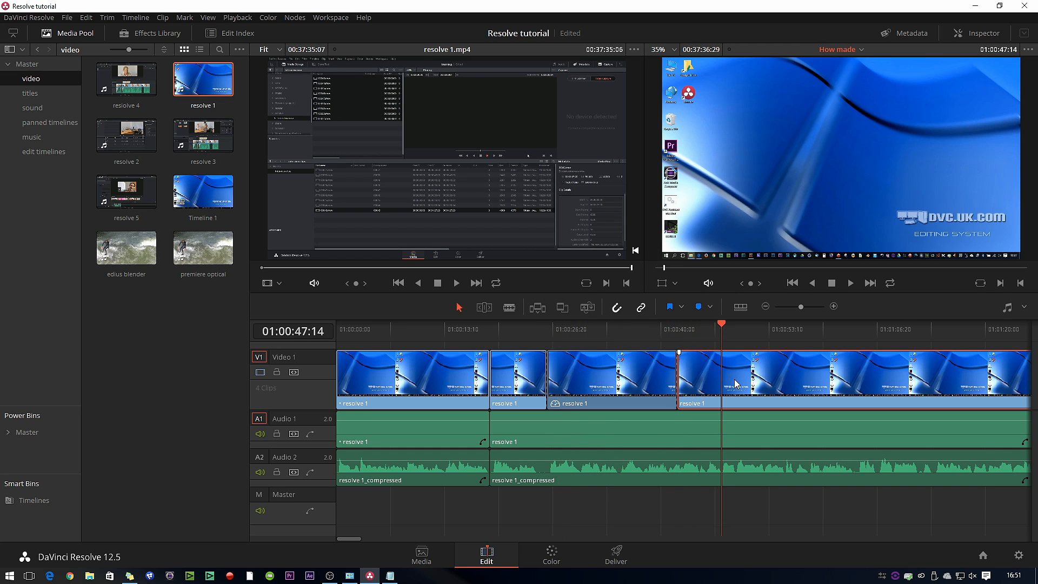
key(ctrl+backslash)
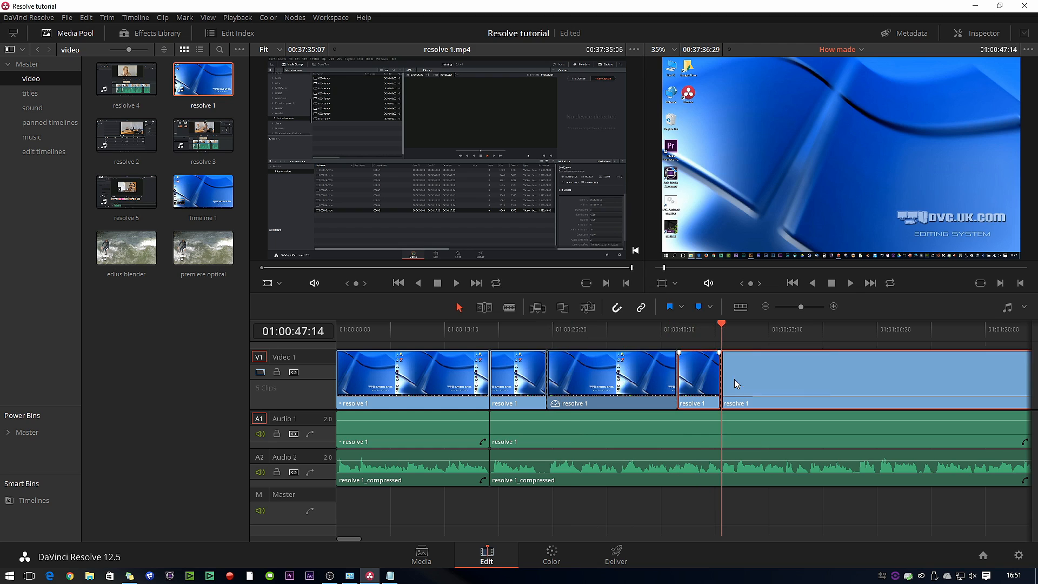
drag(773, 331, 800, 331)
key(ctrl+backslash)
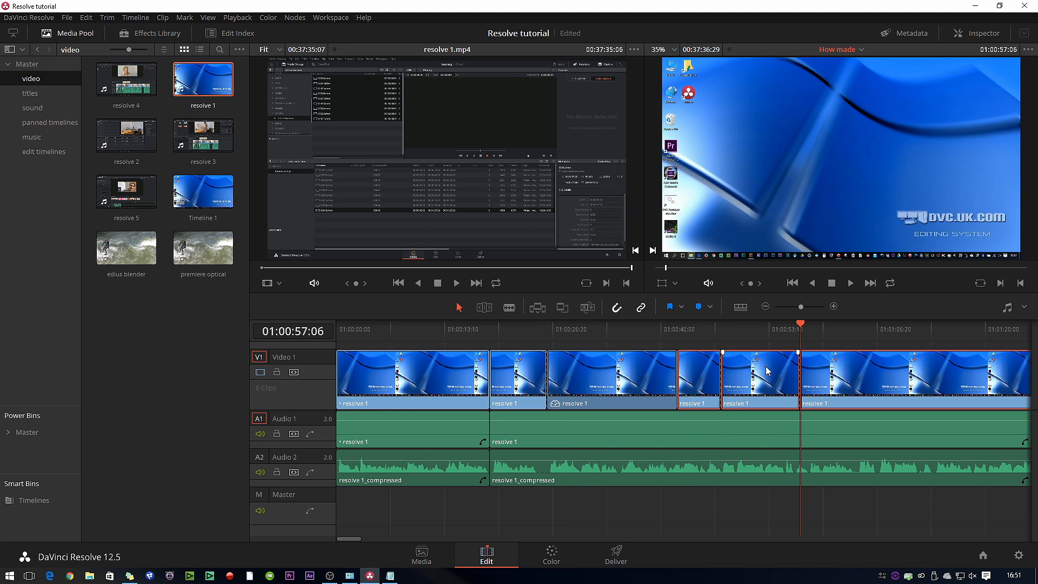
Turn the Video 1 segment between 01:00:47:14 and 01:00:57:06 into a freeze frame, with the playhead at 01:00:50:12, and scrub through the edits.
click(749, 345)
drag(749, 342, 745, 343)
click(757, 501)
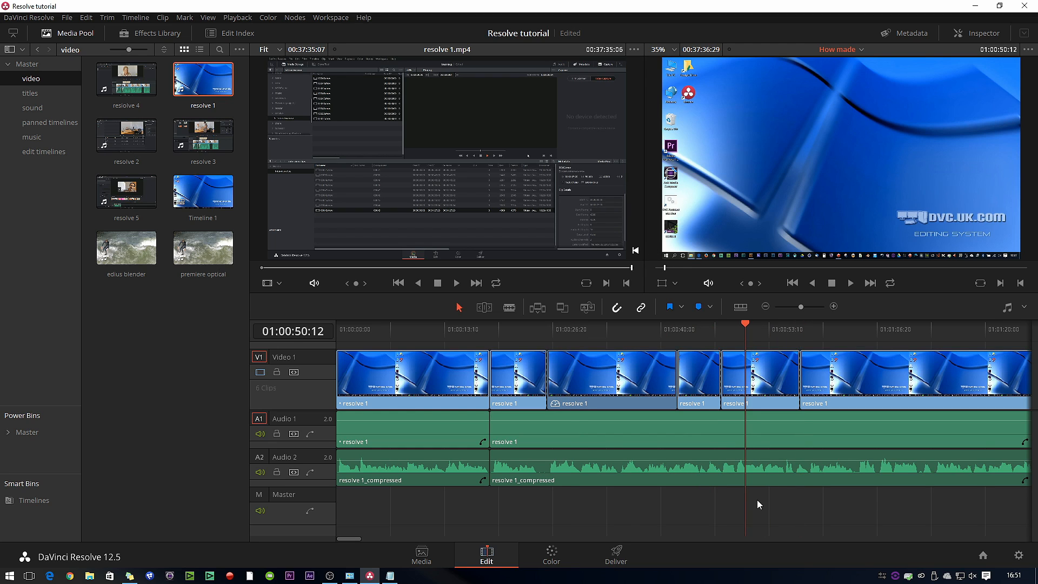
click(750, 395)
right_click(751, 397)
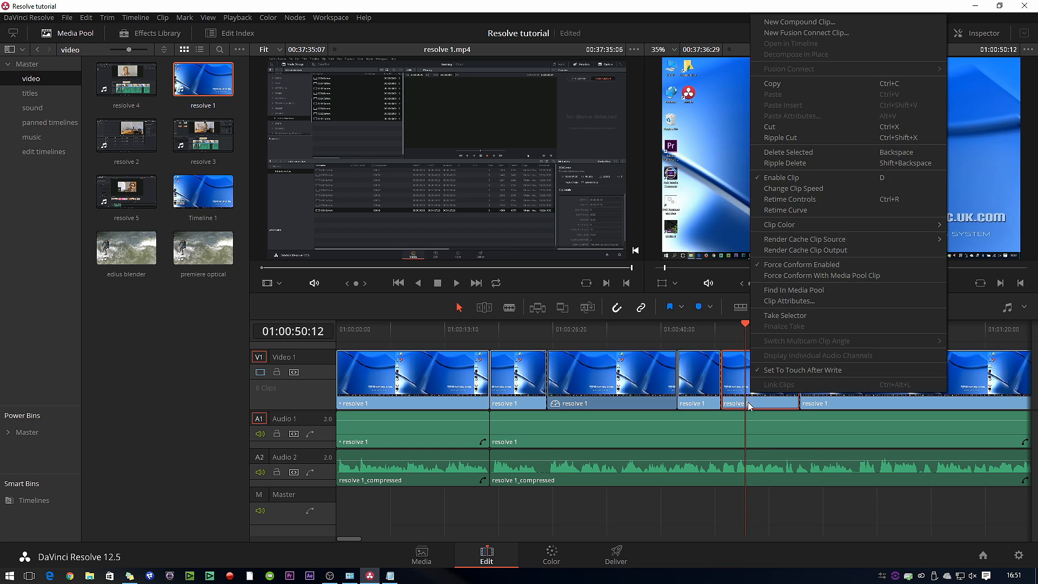
click(785, 192)
click(790, 276)
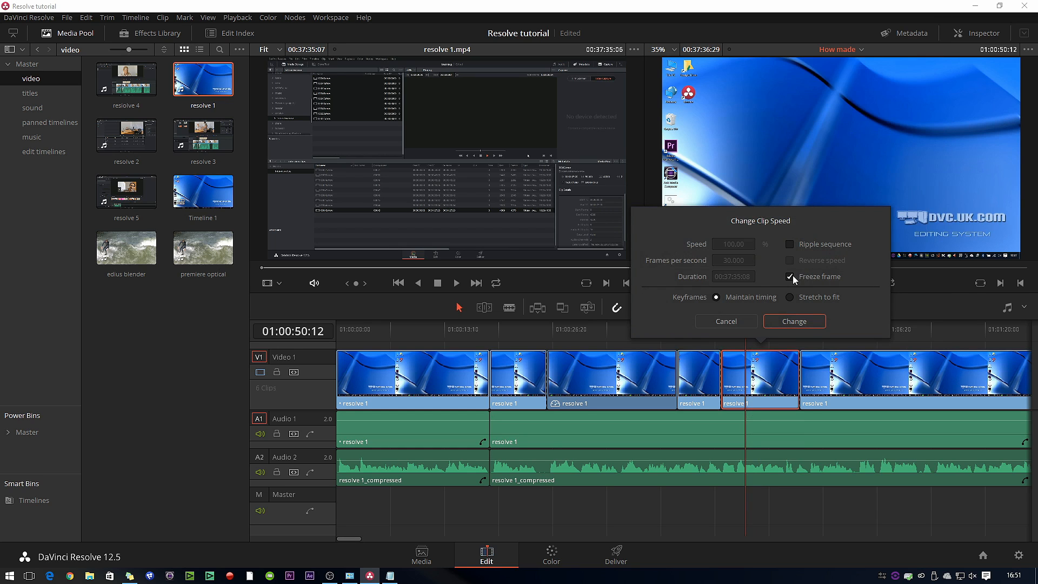
click(794, 321)
drag(748, 333, 550, 334)
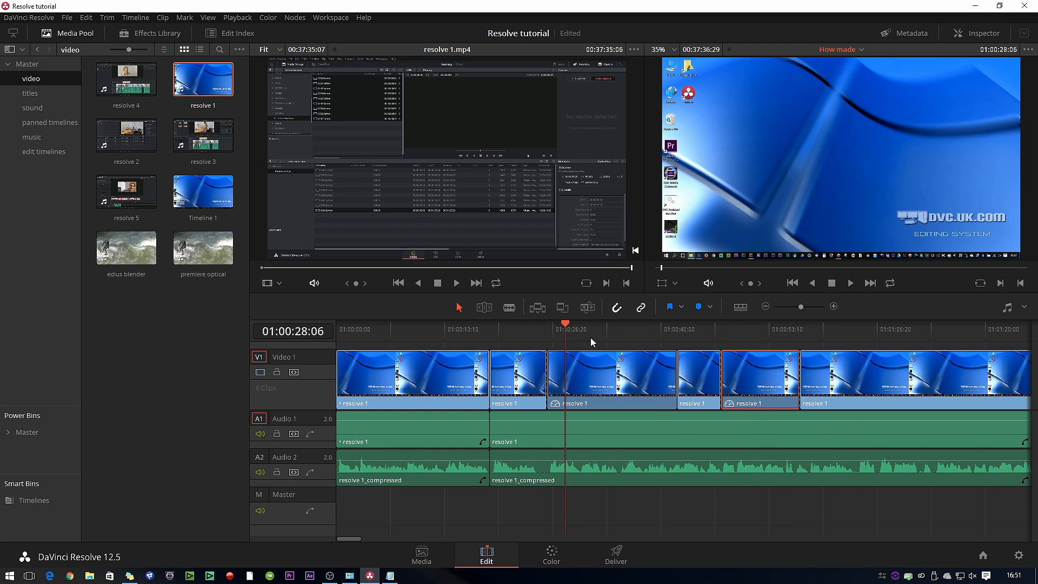
drag(657, 339, 800, 336)
Place the laptop with edius still from the Master bin on a new Video 2 track just before 01:00:40:10.
click(27, 64)
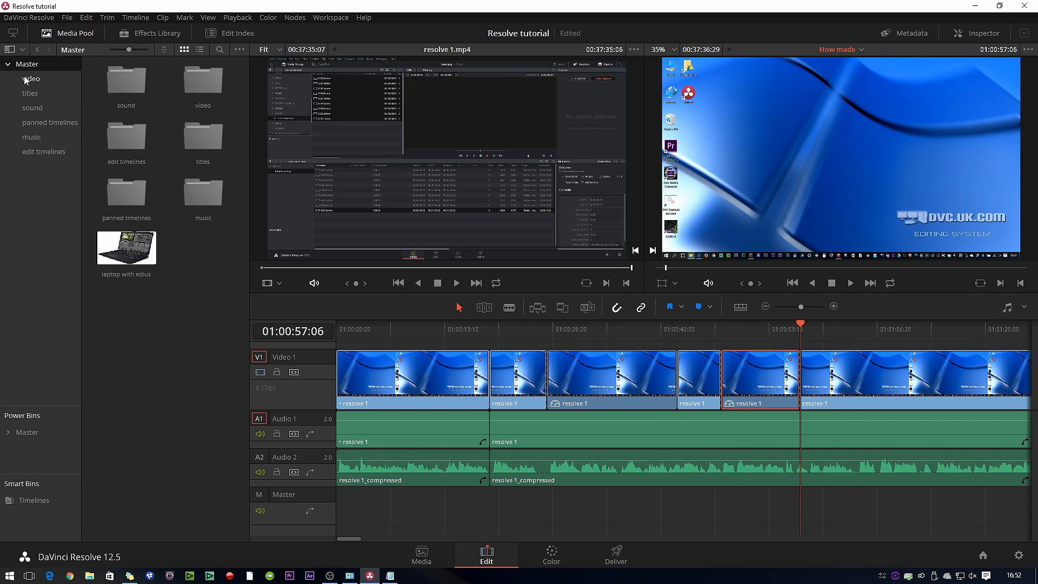
drag(128, 246, 651, 360)
mouse_move(651, 333)
mouse_down()
mouse_move(677, 330)
mouse_move(664, 331)
mouse_up()
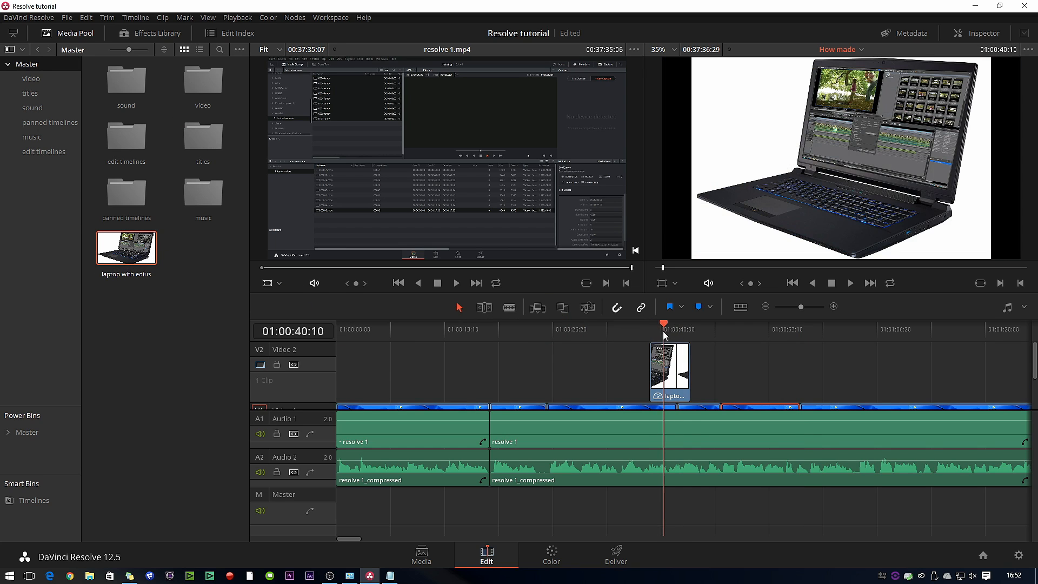
Scale the laptop still on Video 2 down to a zoom of 0.770 in X and Y.
click(682, 374)
click(980, 33)
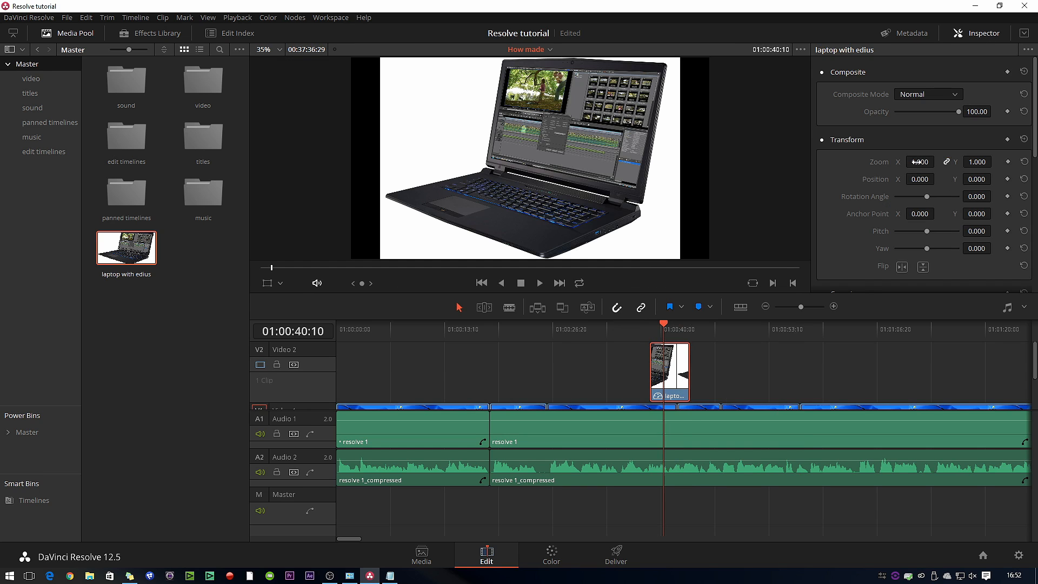
drag(918, 162, 947, 162)
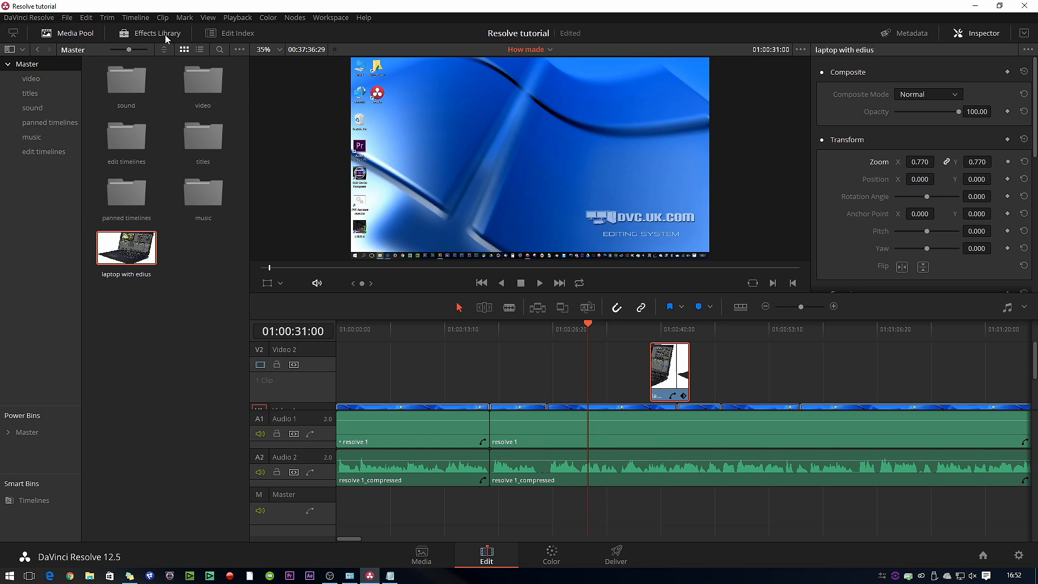
Add a Text title on a new track above the laptop still, reading "Laptop" in the Impact font.
click(166, 38)
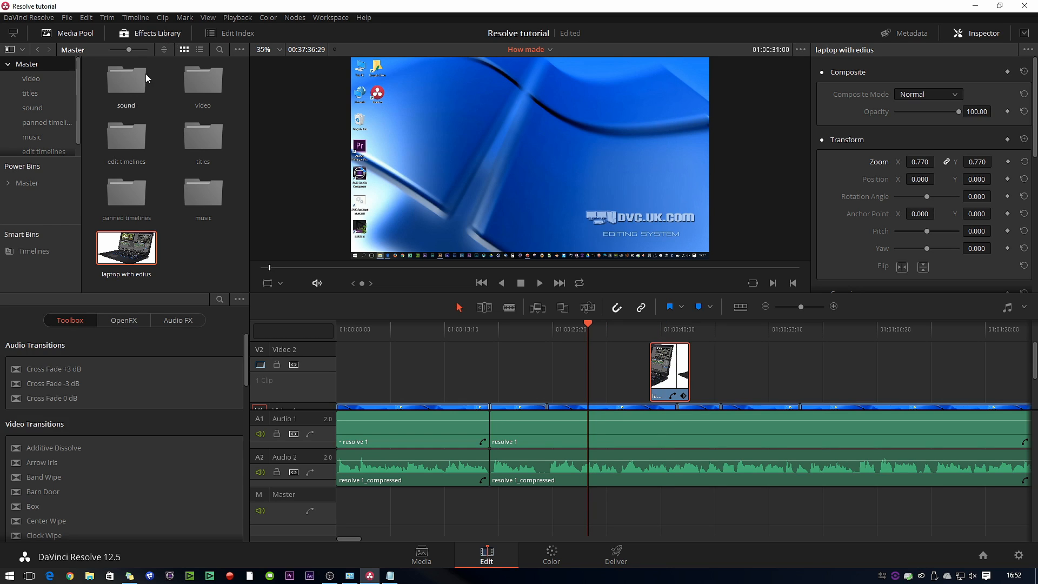
scroll(135, 379, down, 5)
drag(43, 425, 673, 374)
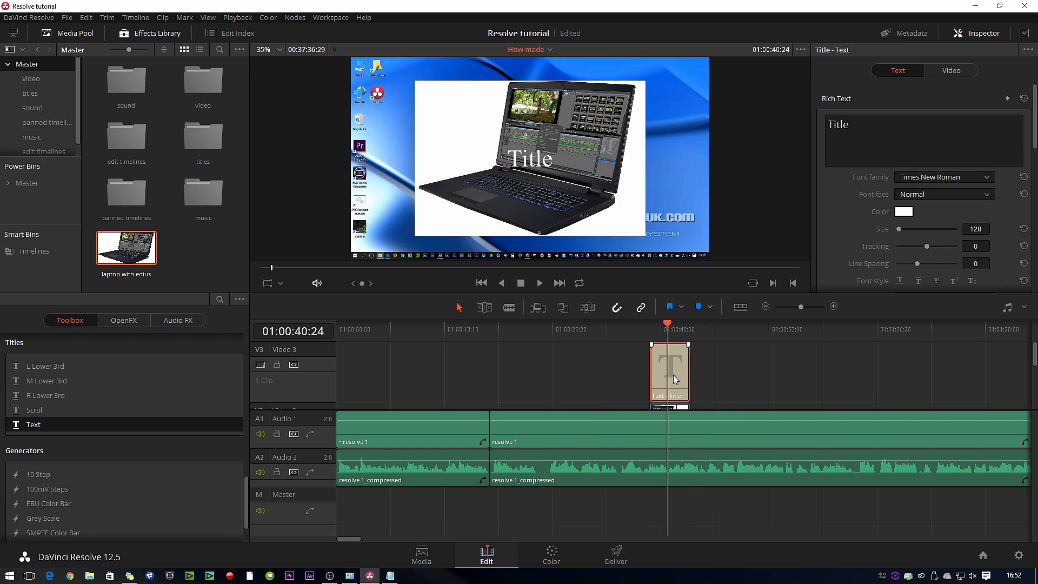
click(859, 165)
text(Laptop)
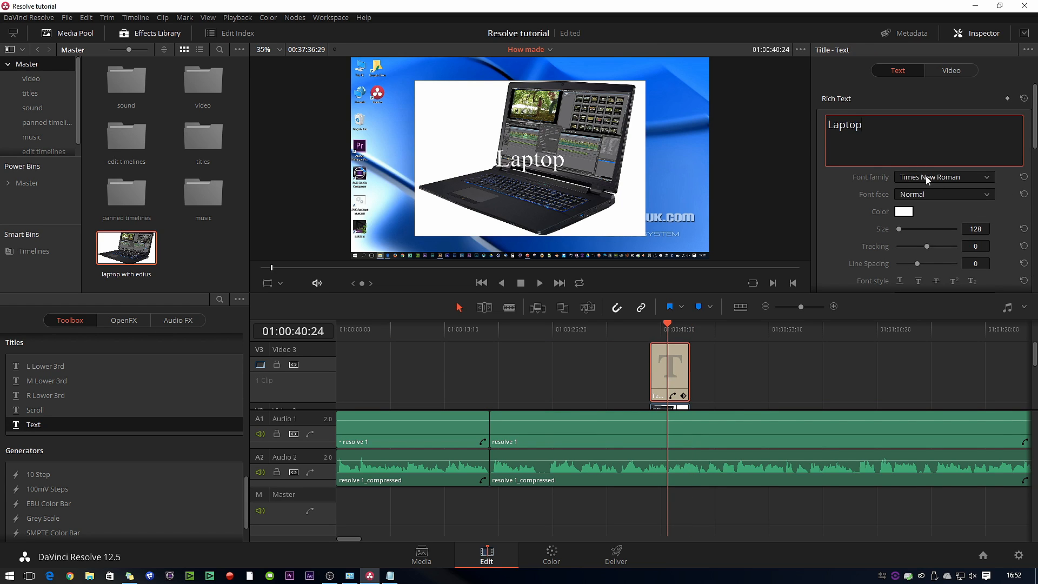
click(945, 178)
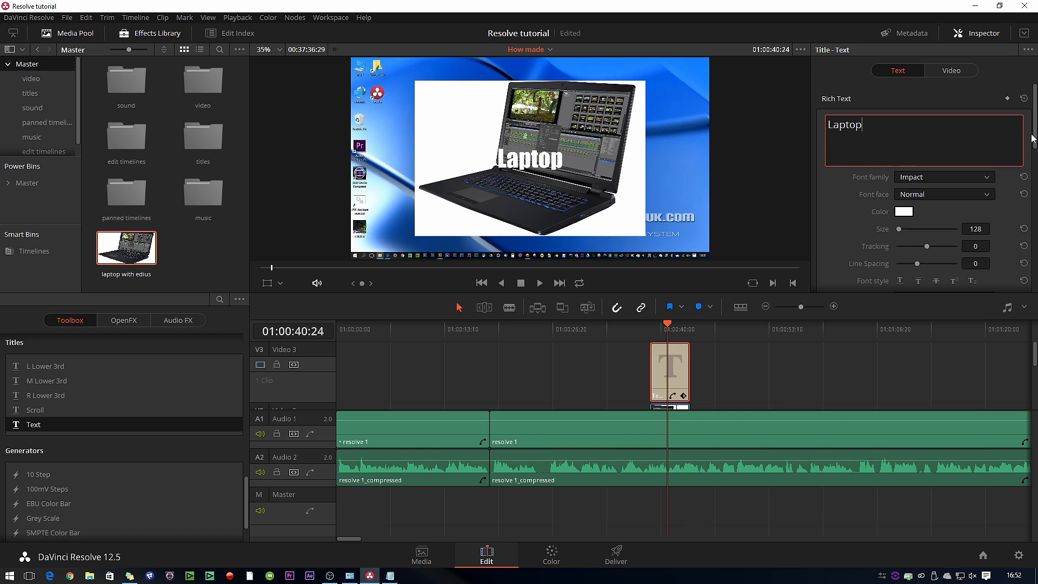
Offset the Laptop title's drop shadow to 9 in X and -7 in Y.
drag(1034, 141, 1035, 243)
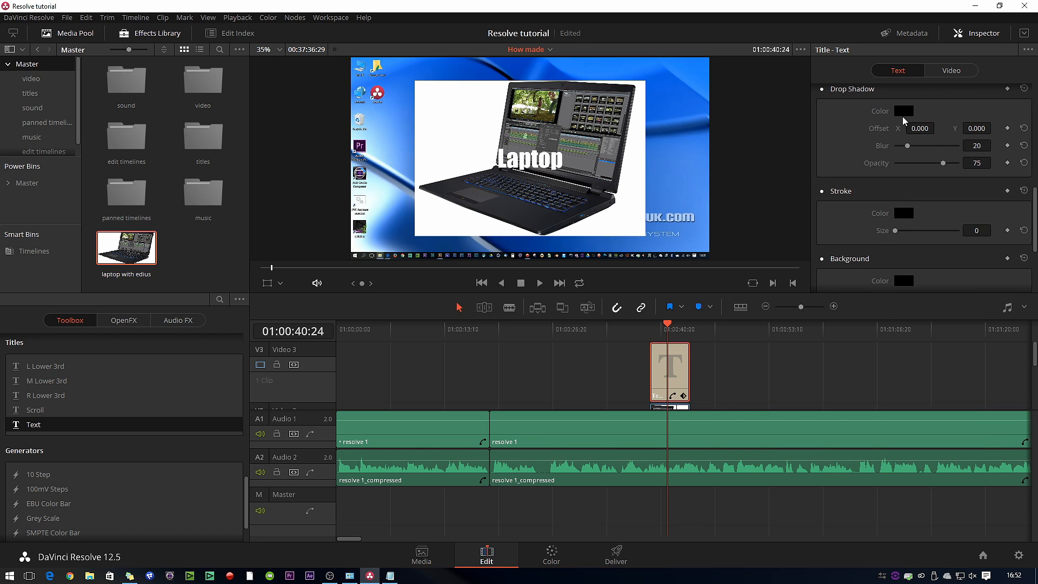
drag(920, 129, 924, 129)
drag(994, 128, 988, 127)
Store the Laptop title in the titles bin and place a copy on Video 3 around 01:00:57:06.
scroll(77, 124, down, 1)
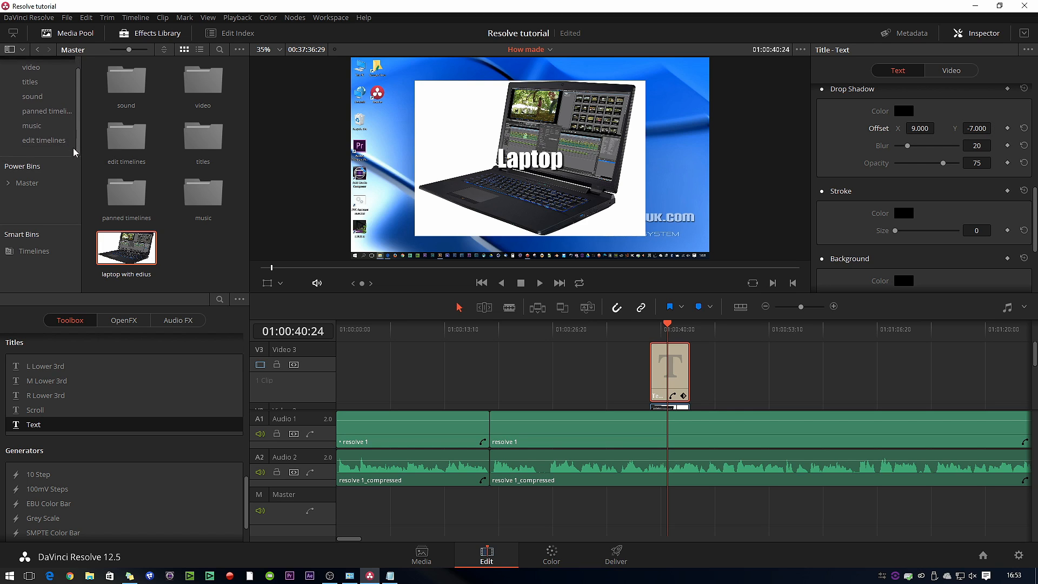
click(29, 81)
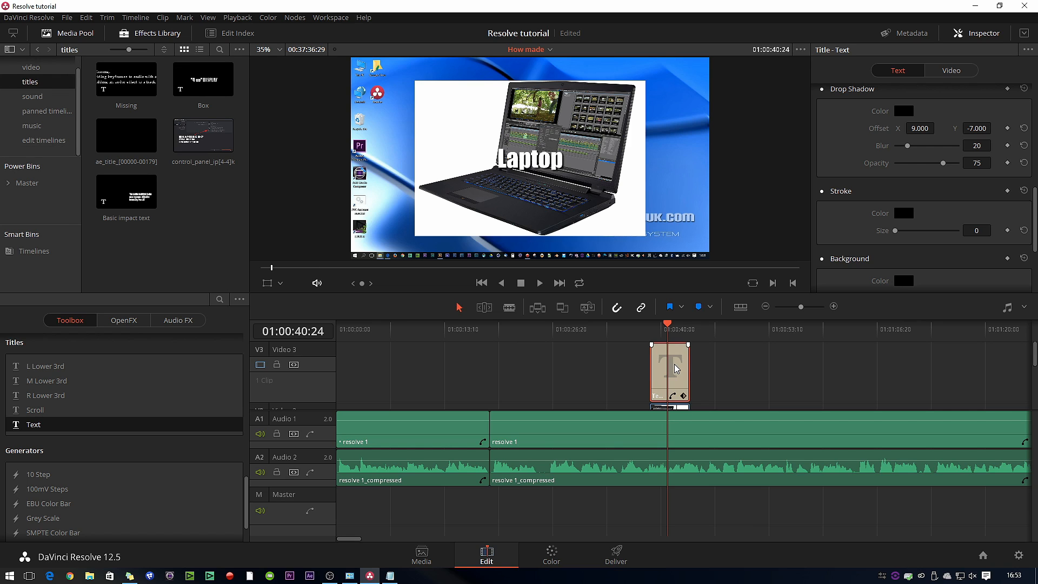
drag(676, 368, 806, 373)
click(787, 329)
click(800, 327)
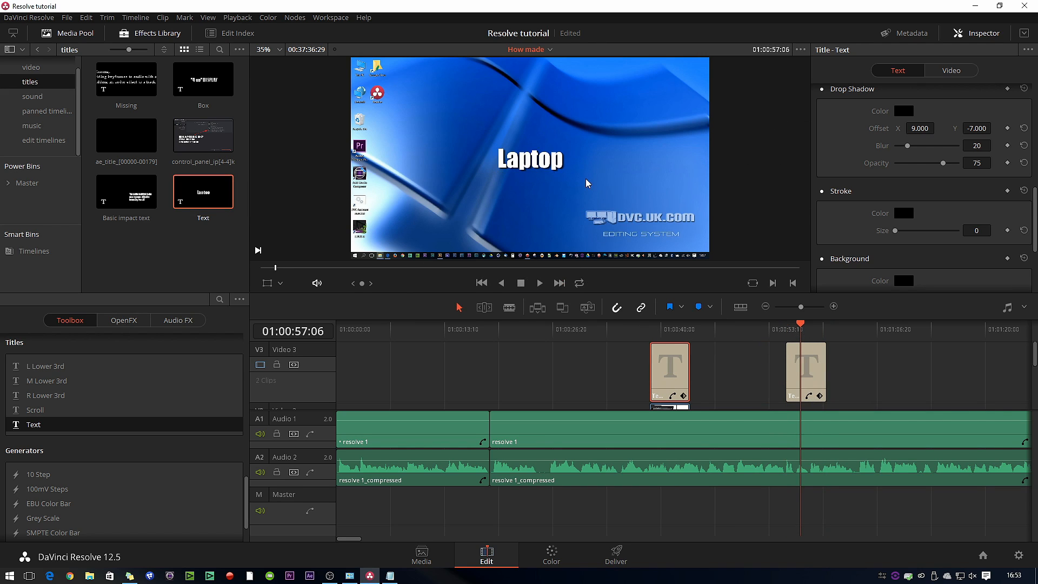
drag(665, 327, 391, 329)
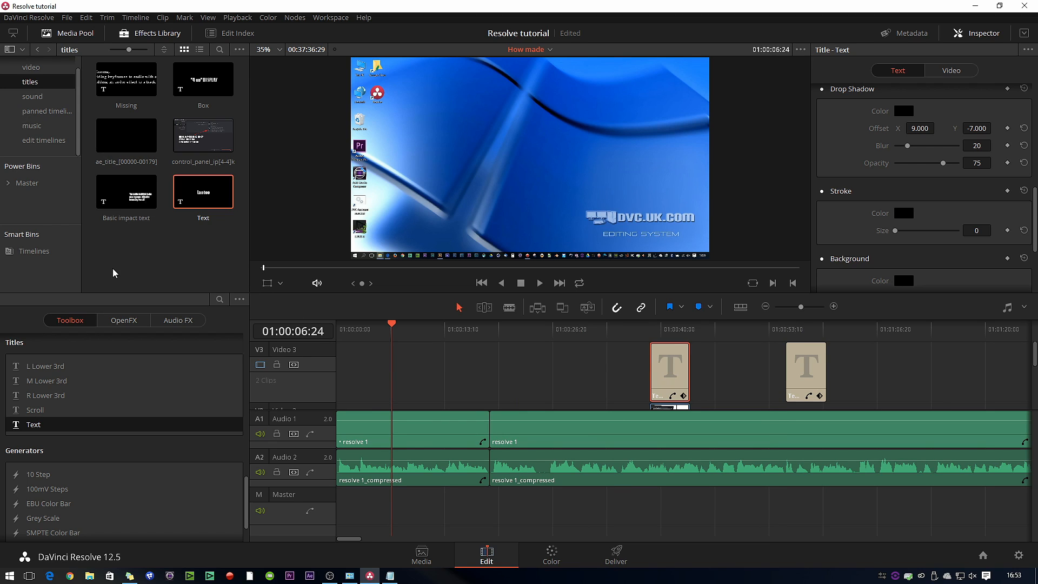
Create a new empty timeline named 04 in the panned timelines bin.
click(35, 115)
key(ctrl+n)
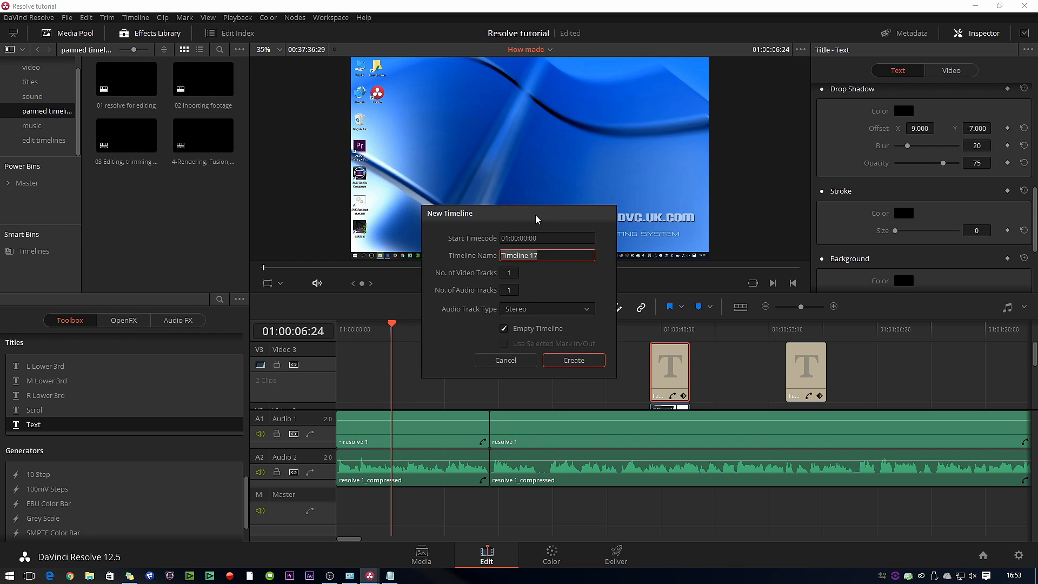
text(04)
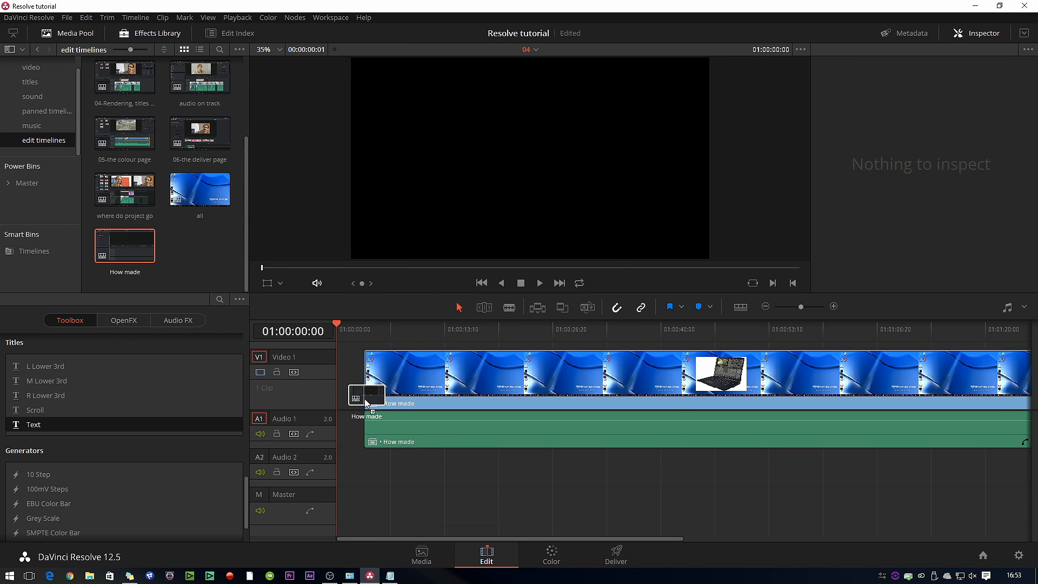
Nest the How made timeline on Video 1 and Audio 1 of timeline 04, about three seconds after its start.
drag(365, 331, 350, 331)
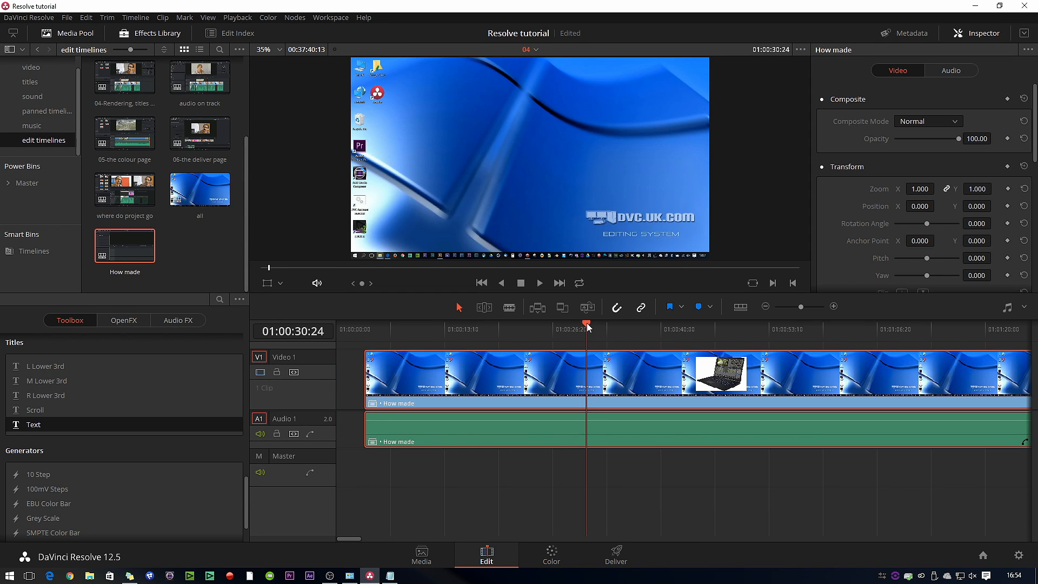
Add zoom and position keyframes to the How made clip at 01:00:30:24.
drag(587, 325, 587, 329)
click(1008, 189)
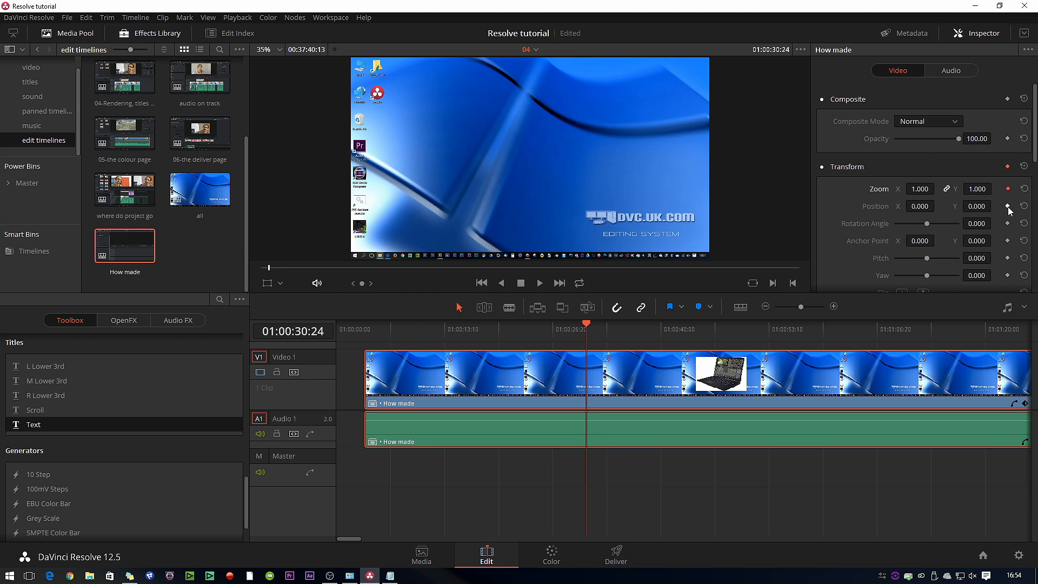
click(1008, 207)
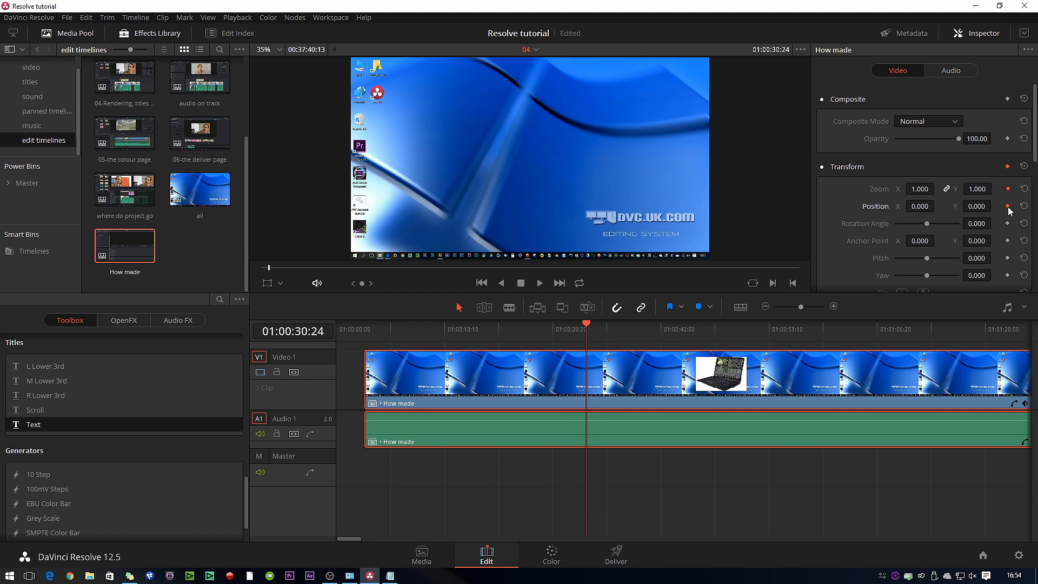
At 01:00:31:28, keyframe the How made clip at zoom 2.450 and shift it to show the desktop icons, about X 1392, Y -38.
click(586, 328)
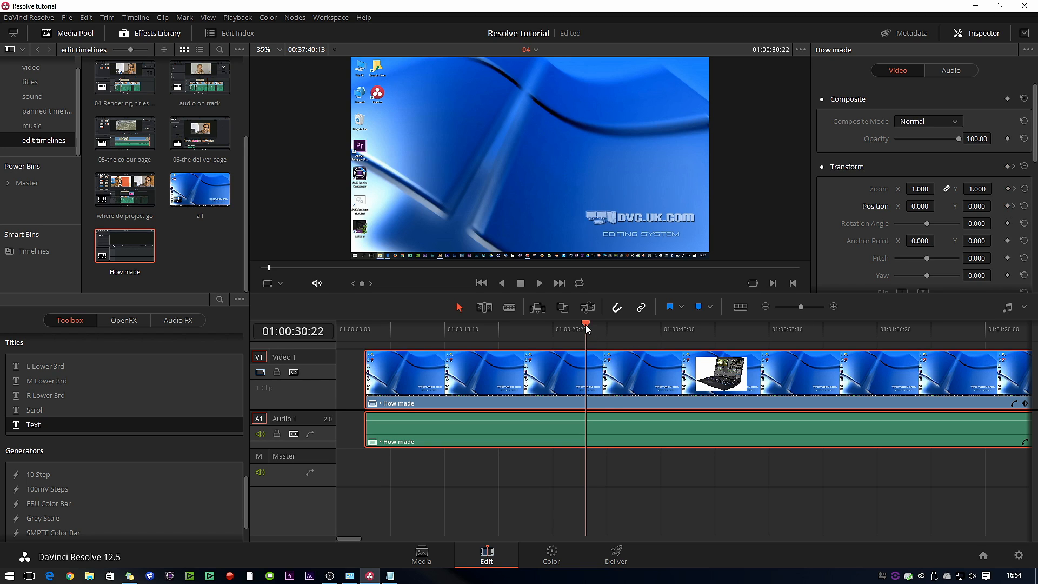
drag(587, 328, 595, 328)
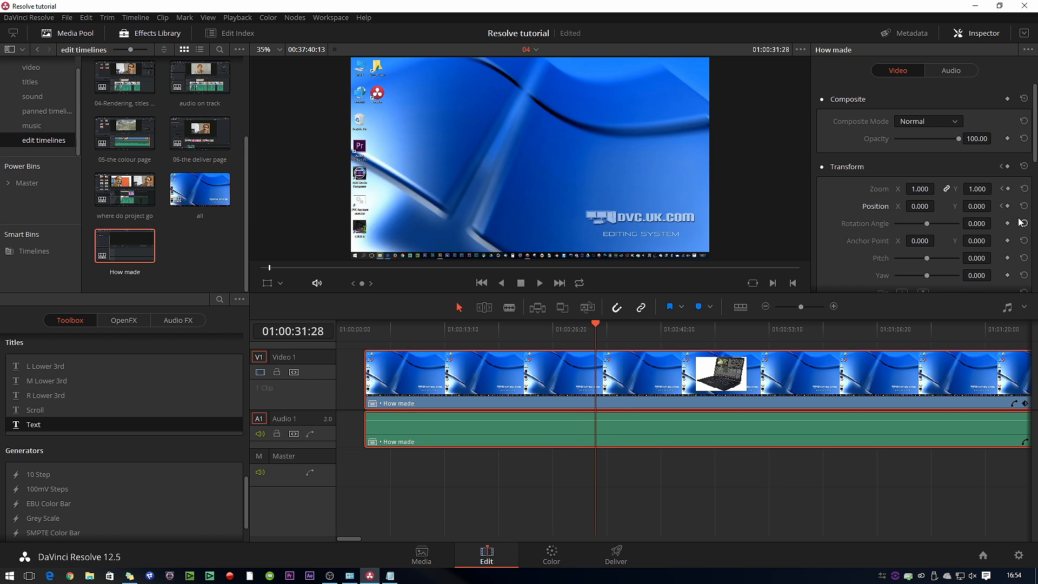
drag(921, 190, 914, 206)
click(267, 284)
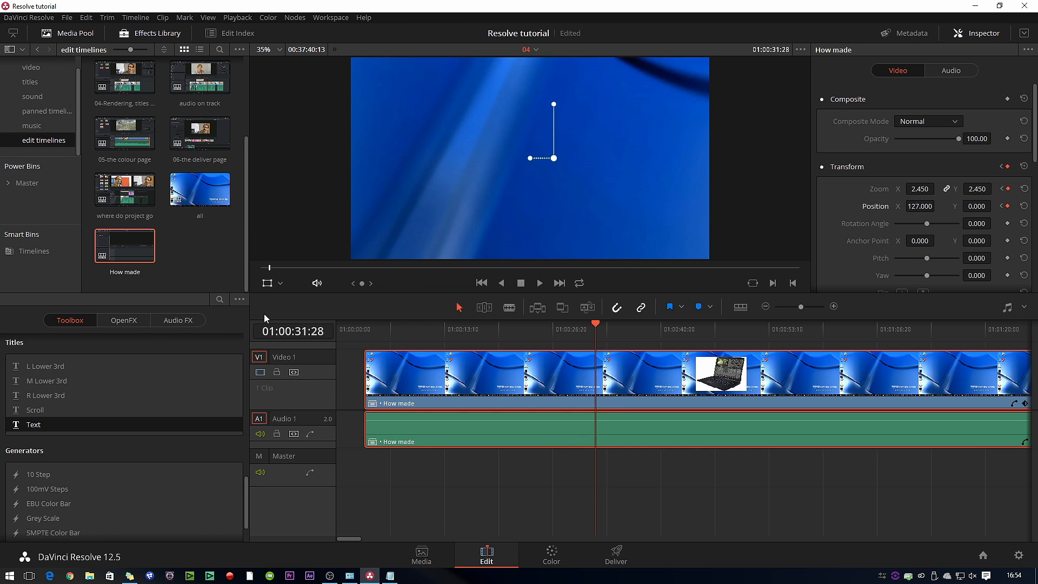
drag(488, 196, 737, 224)
mouse_move(424, 161)
mouse_down()
mouse_move(499, 156)
mouse_move(432, 132)
mouse_up()
Play back the How made clip's zoom and pan from about 01:00:28:28.
click(572, 328)
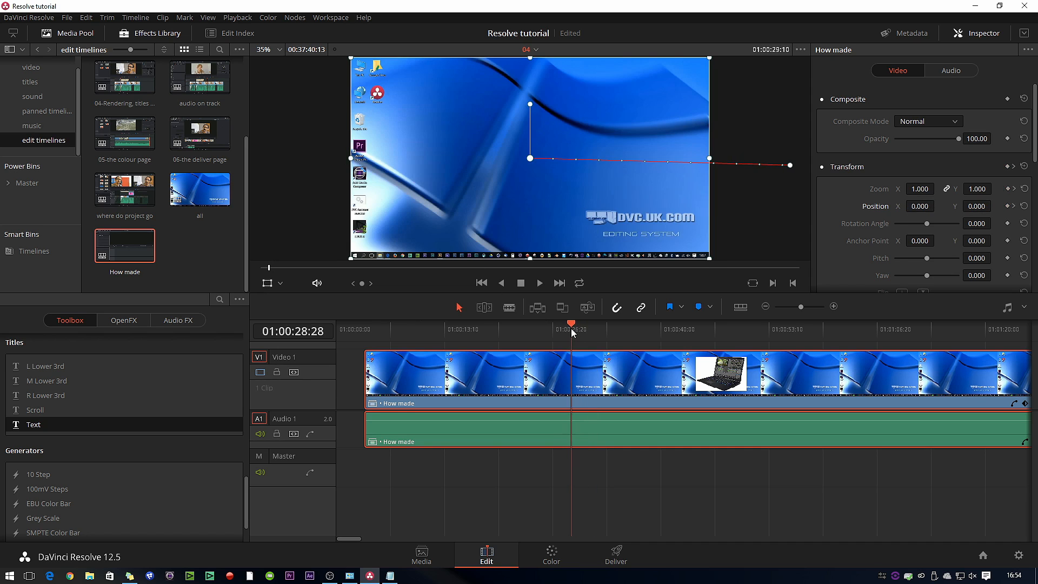
click(539, 283)
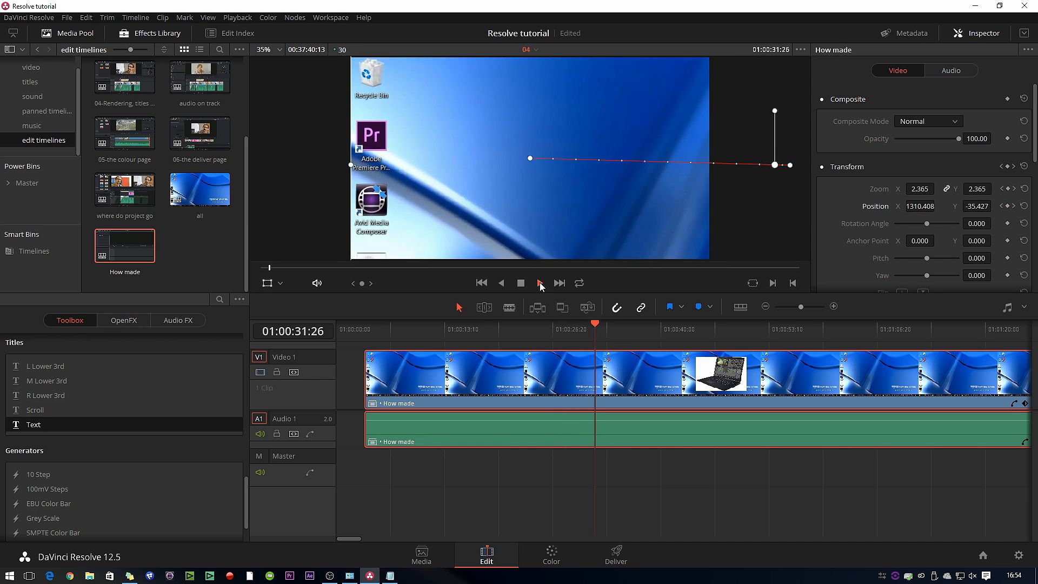
click(539, 283)
Show the How made clip's Transform keyframes beneath it, scrub past them, and clear its zoom and position animation.
click(1026, 405)
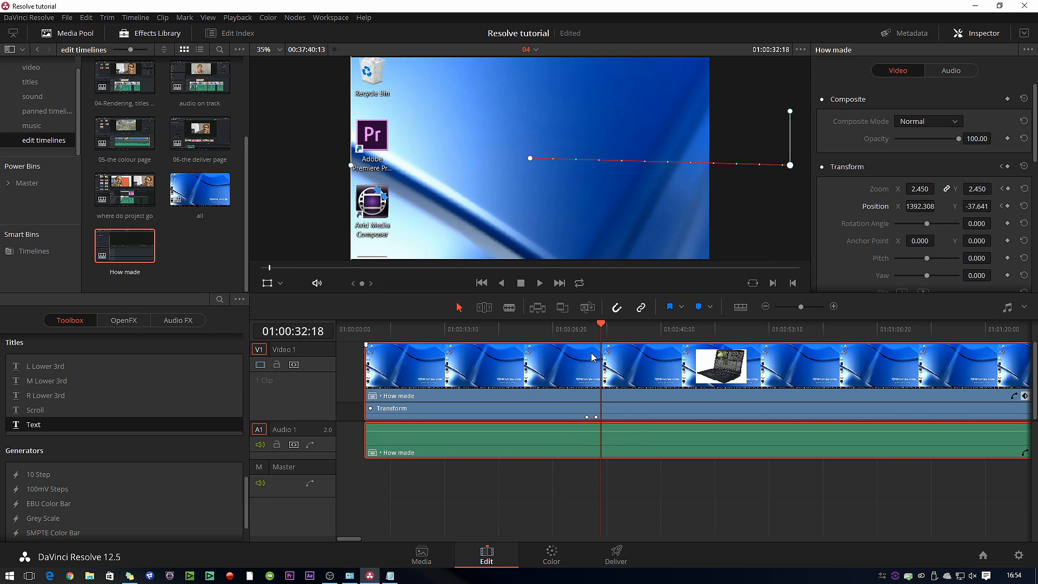
drag(586, 331, 798, 349)
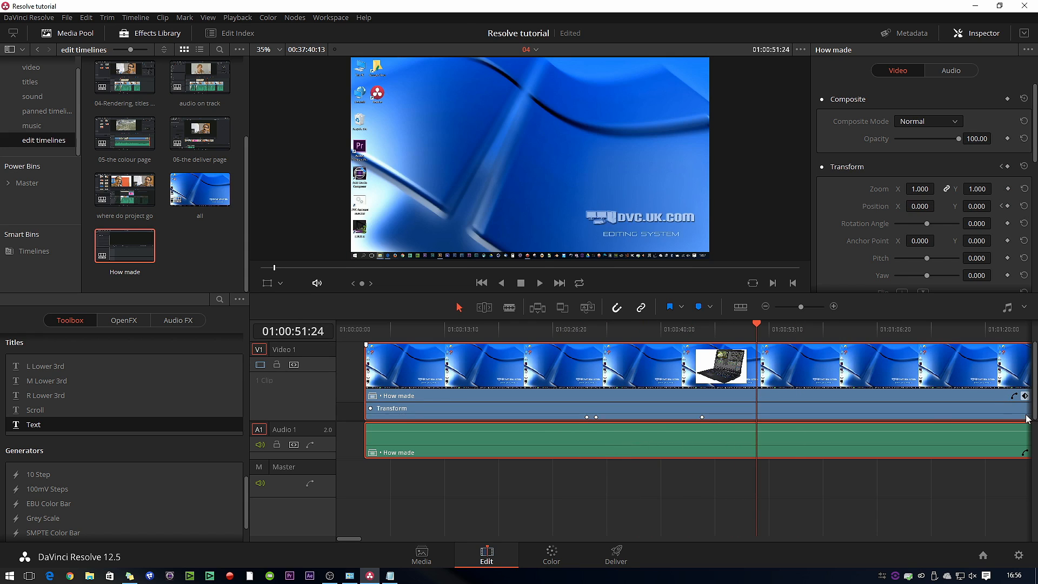
click(1024, 207)
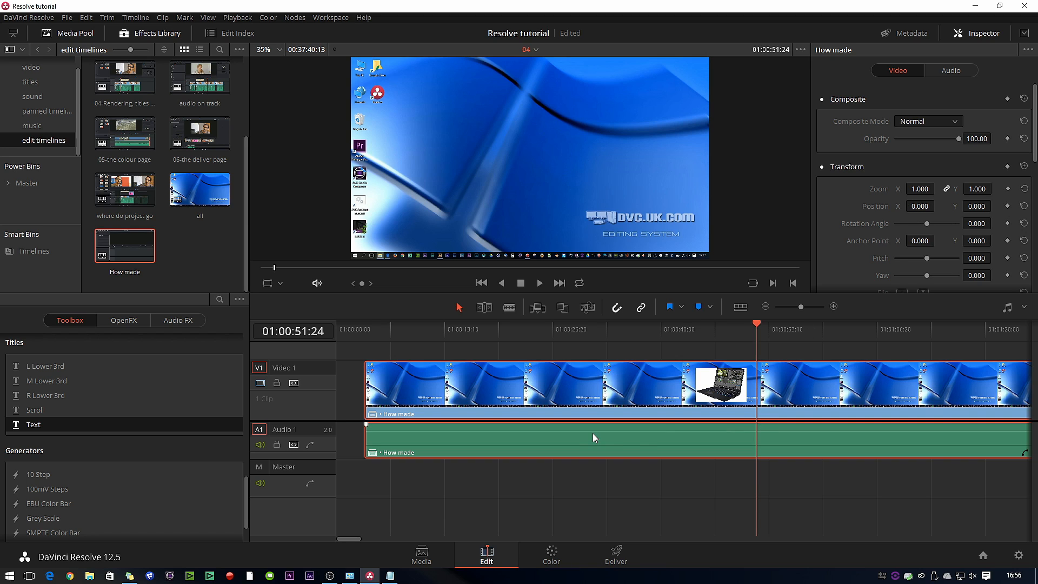
click(30, 81)
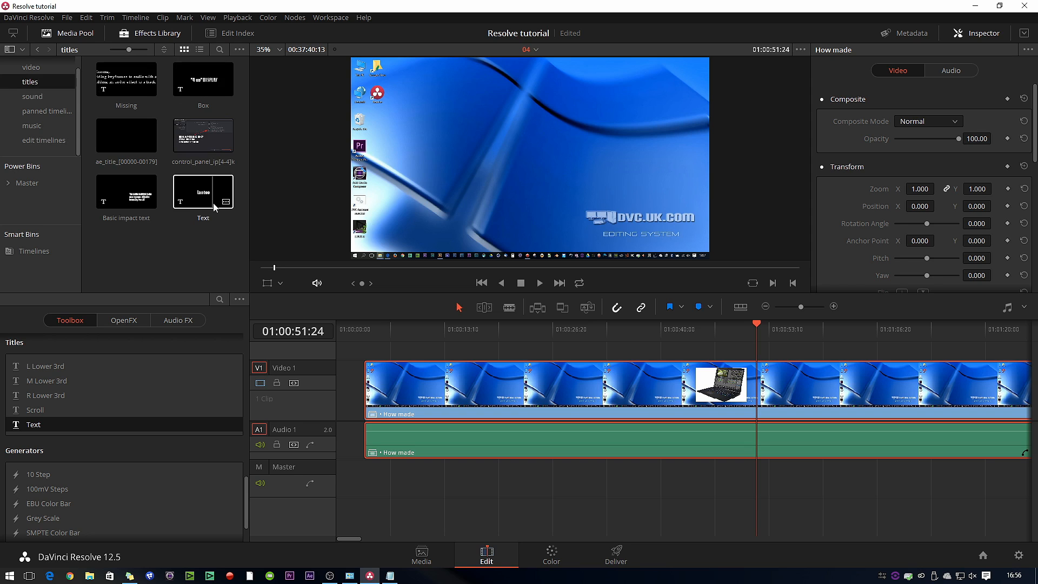
drag(125, 135, 353, 331)
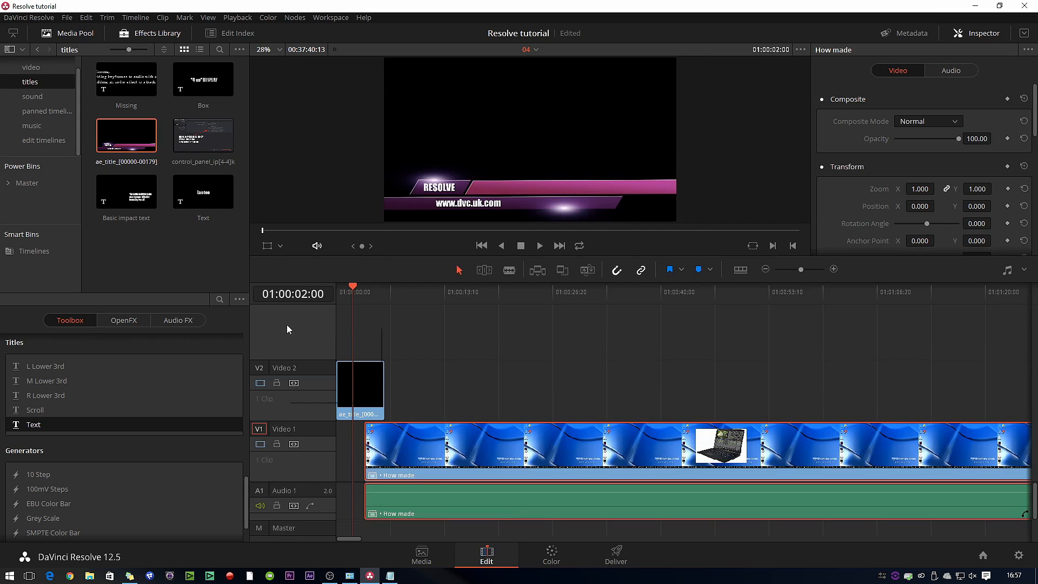
Add a Video 3 track and place the stored Text title on it above ae_title, reading "7: How this tutorial was made".
right_click(286, 324)
click(308, 335)
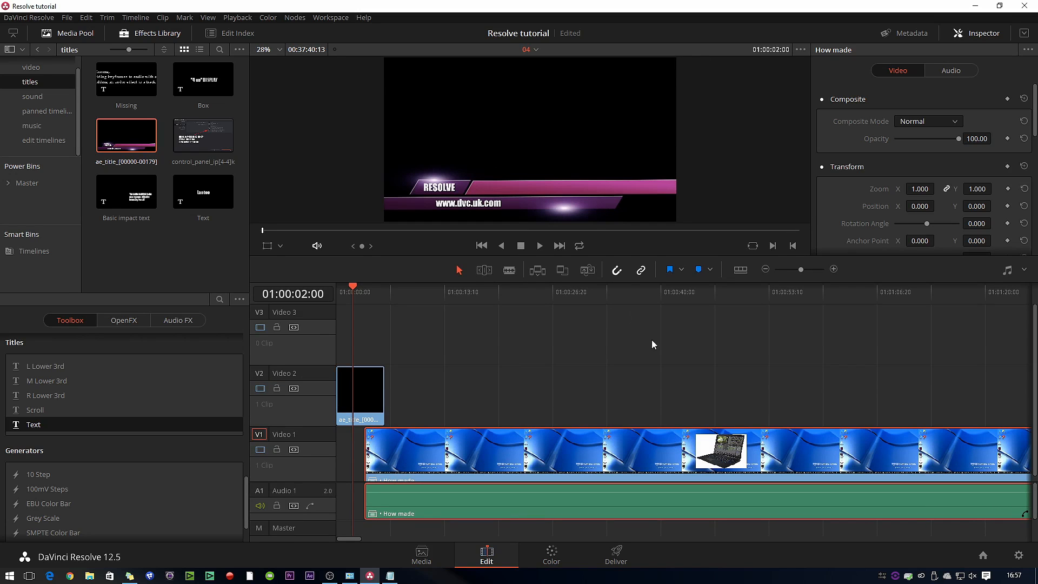
drag(203, 192, 383, 331)
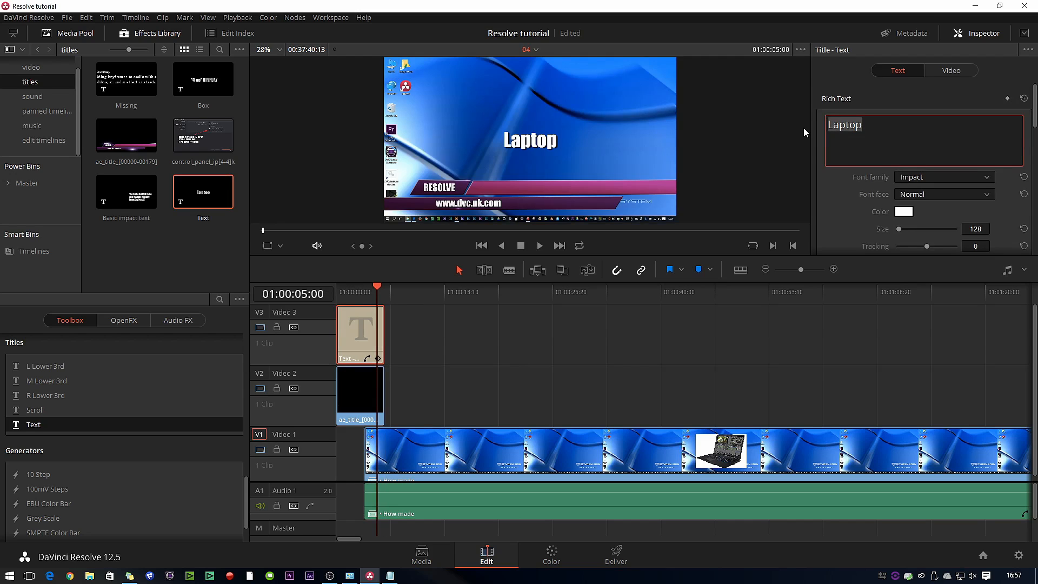
text(7: How this tutorial was made)
Set the title's font size to 77 and move it onto the upper pink banner beside RESOLVE.
scroll(924, 167, down, 3)
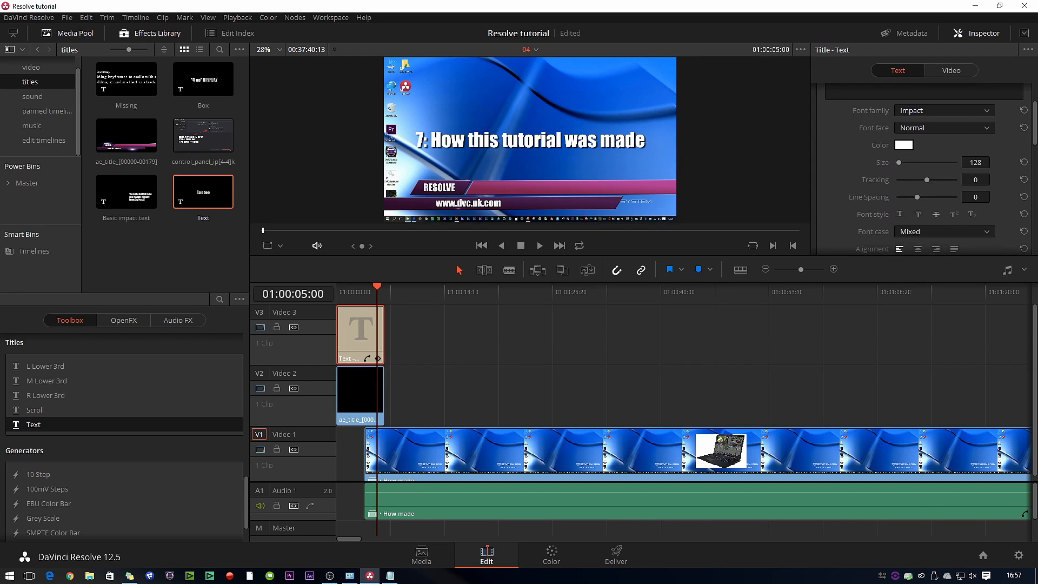
scroll(924, 168, up, 2)
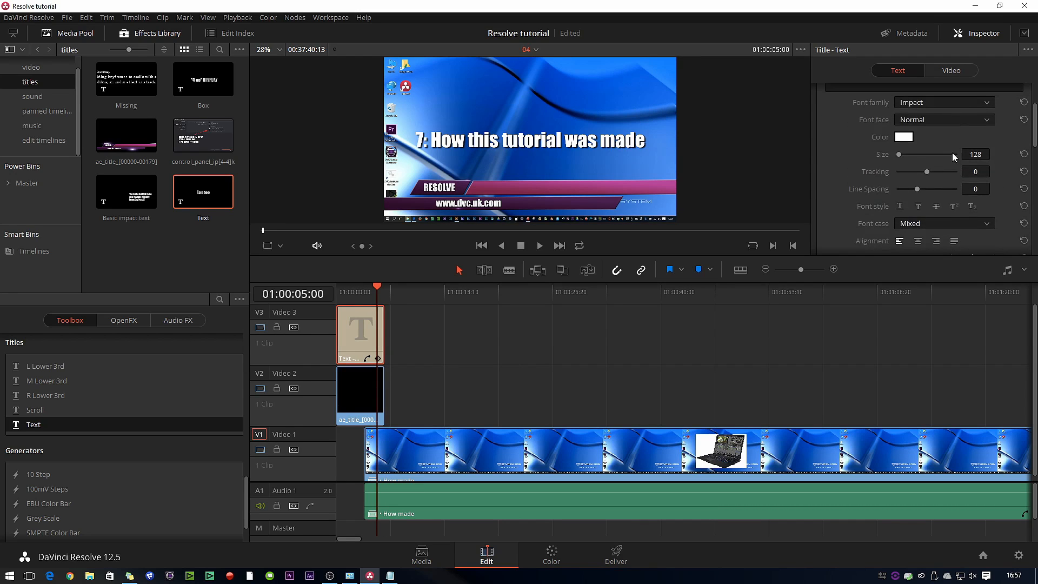
drag(975, 155, 788, 172)
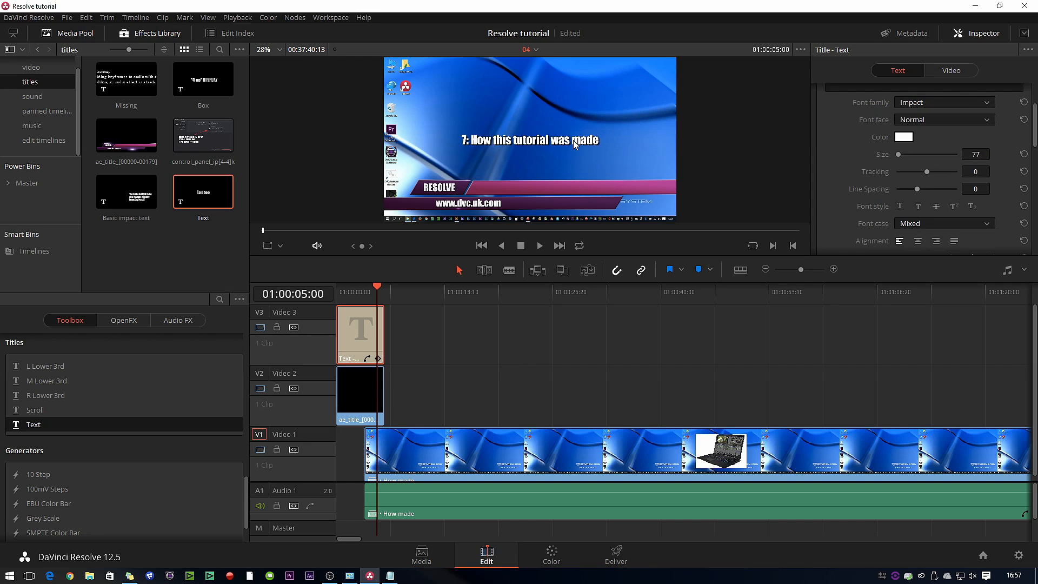
drag(575, 143, 580, 187)
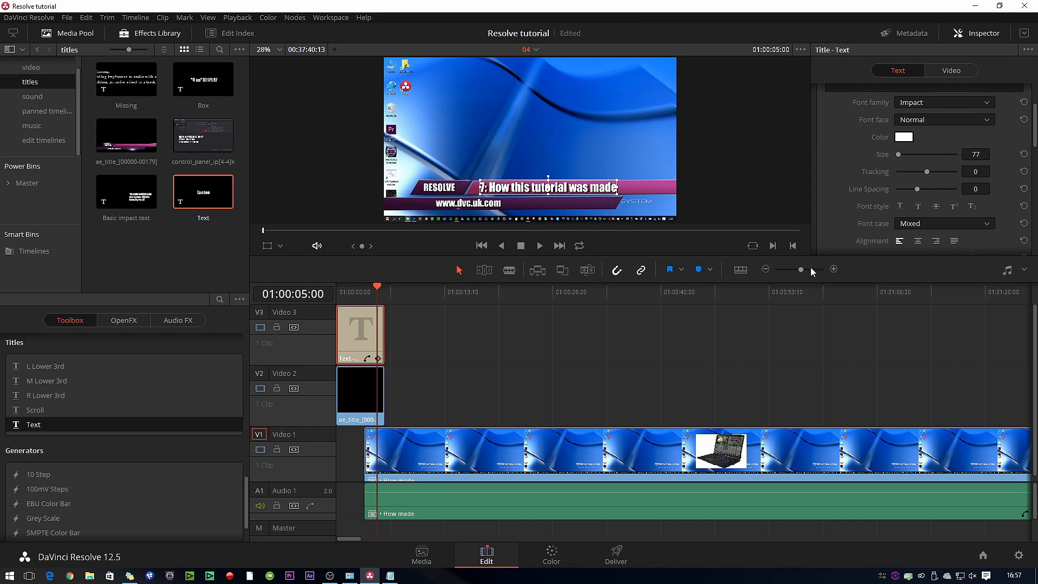
Add a position keyframe to the title at 01:00:00:27.
click(833, 269)
click(834, 270)
drag(440, 295, 366, 323)
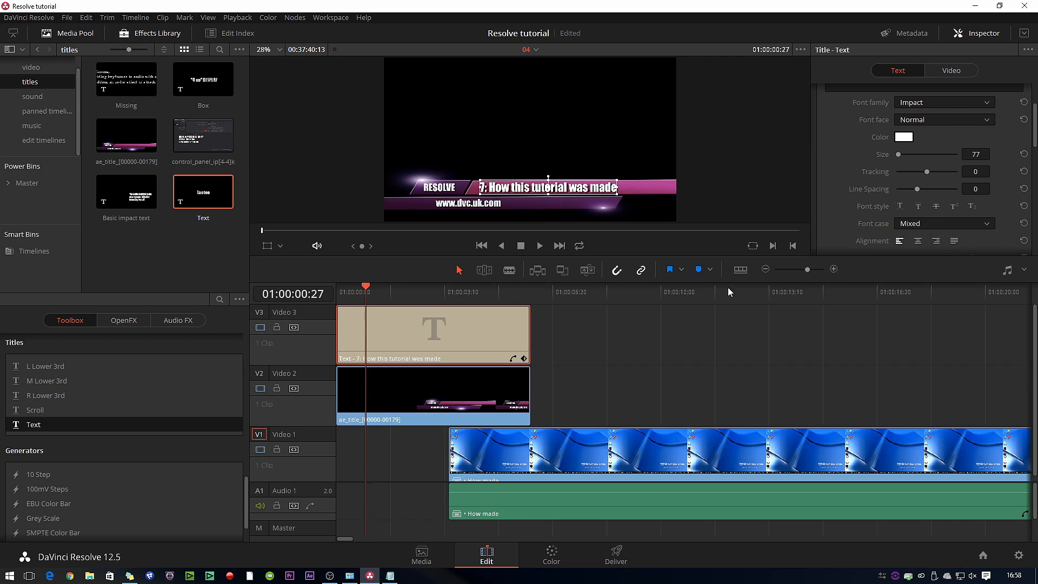
scroll(989, 171, down, 5)
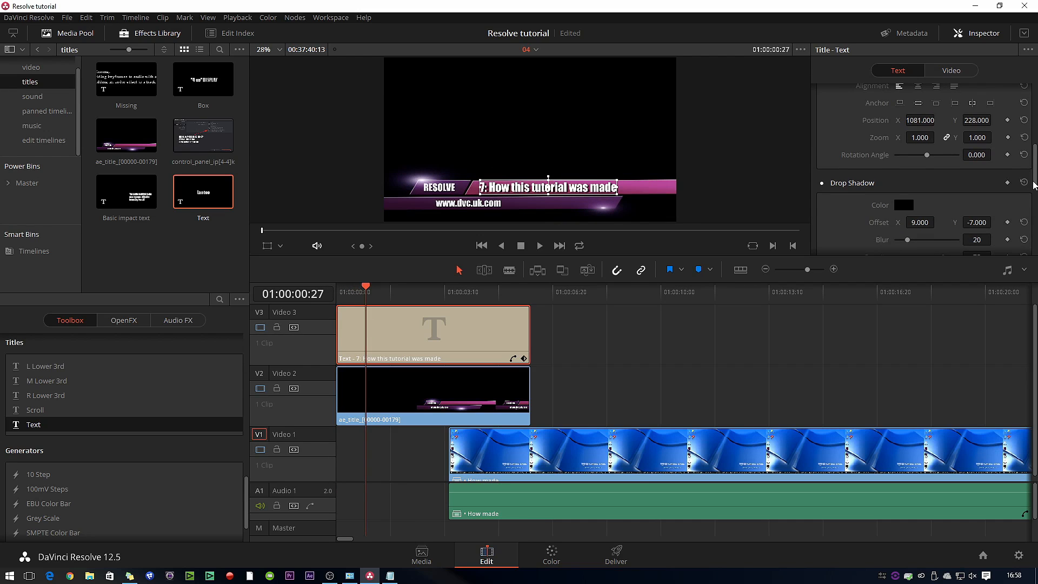
click(1007, 122)
Animate the title sliding in from the frame's right side at 01:00:00:00 to X 605, Y 228 at 01:00:00:27.
drag(367, 293, 336, 294)
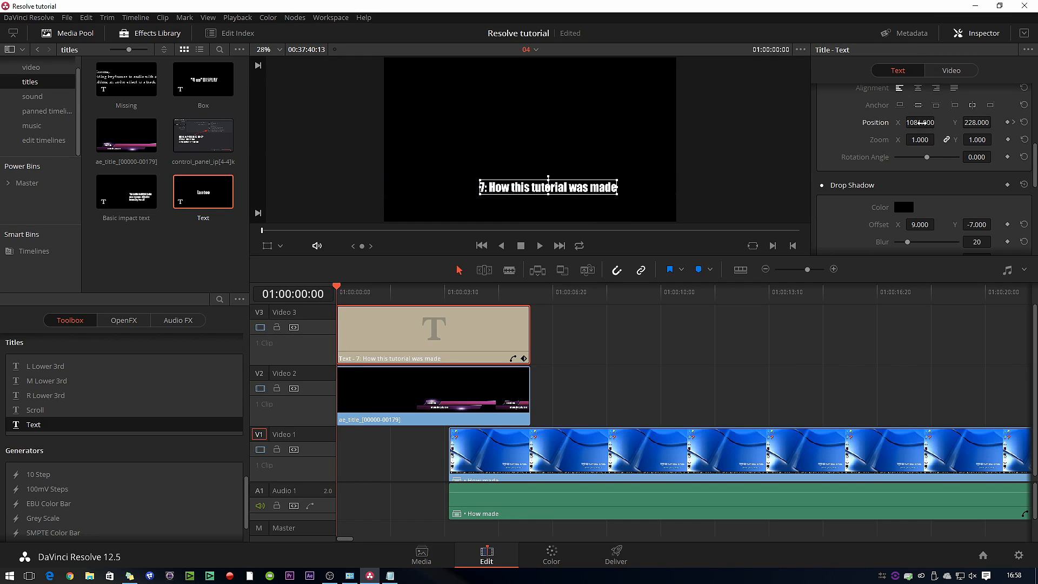
drag(922, 123, 1027, 122)
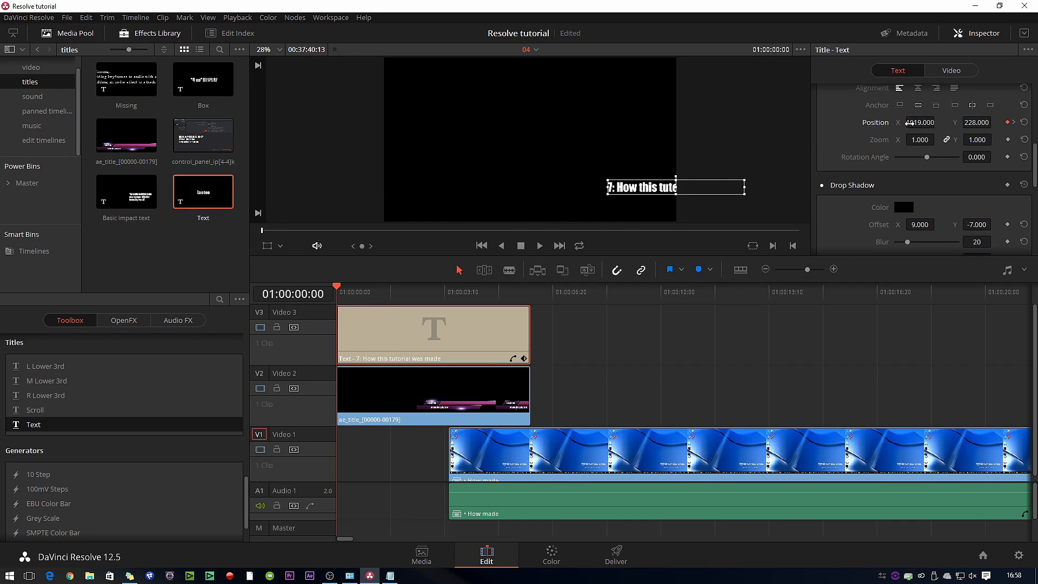
drag(937, 121, 938, 121)
drag(669, 187, 623, 187)
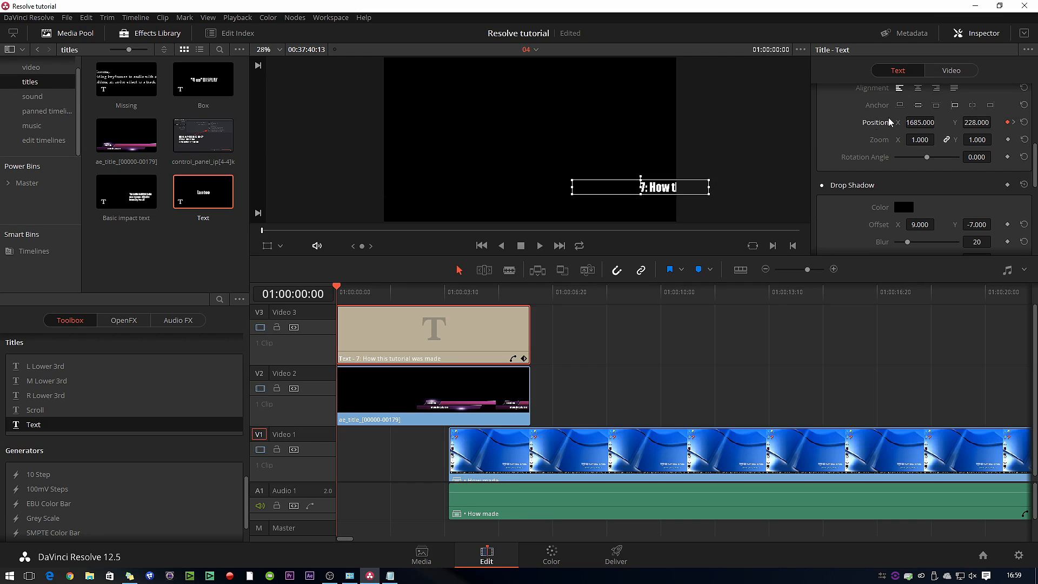
drag(921, 123, 938, 122)
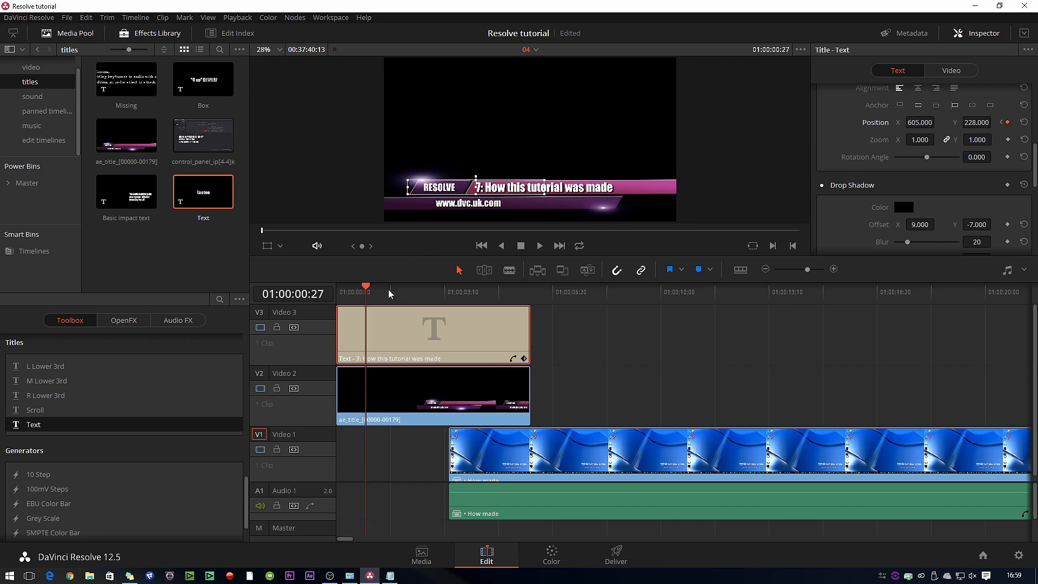
Split the title clip on Video 3 at 01:00:04:22.
drag(392, 295, 491, 300)
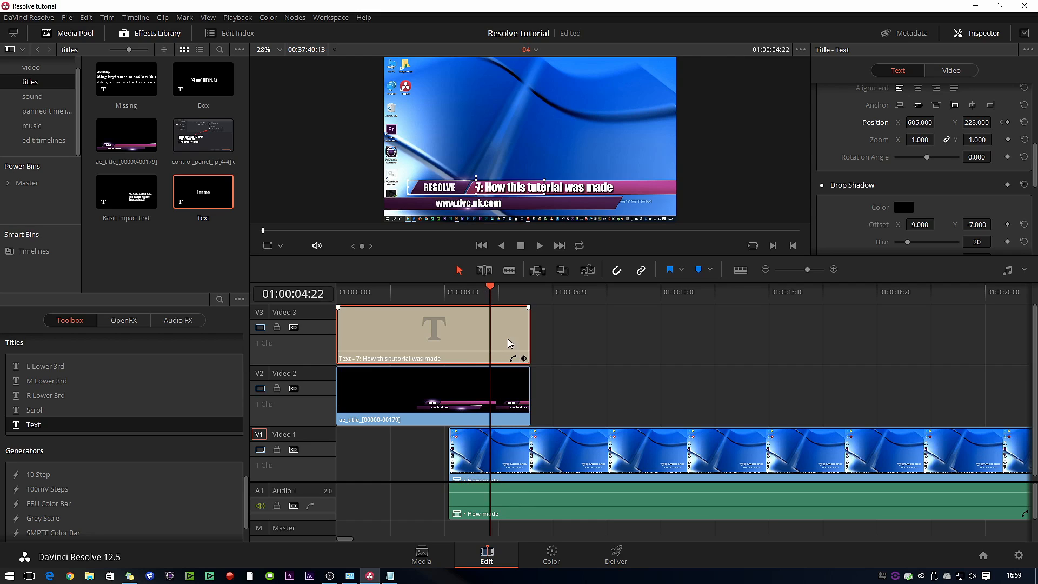
key(ctrl+backslash)
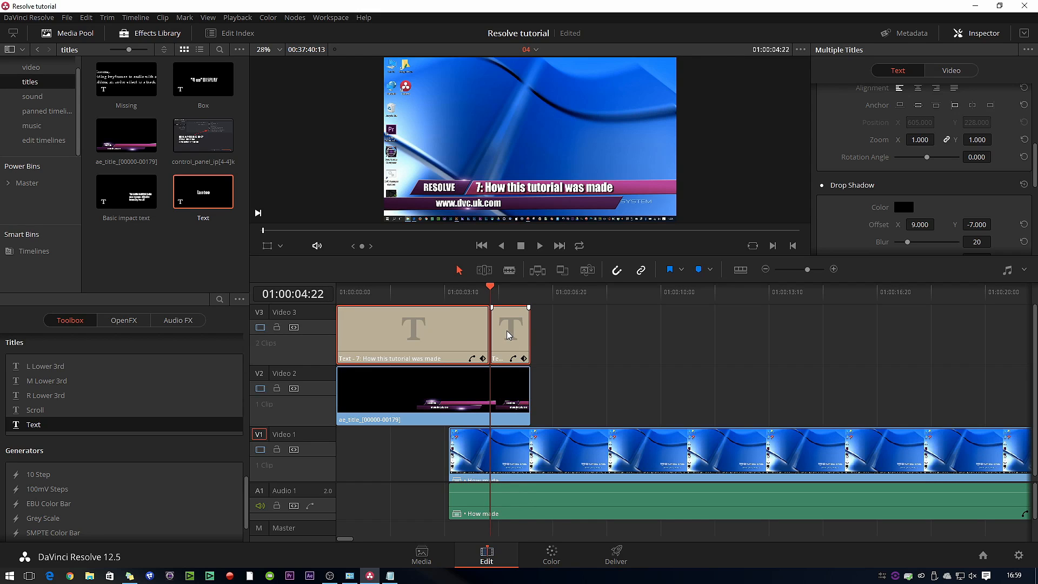
click(578, 325)
Keyframe the second title segment to slide out to the right near its end, and play the title animation from the start.
click(513, 331)
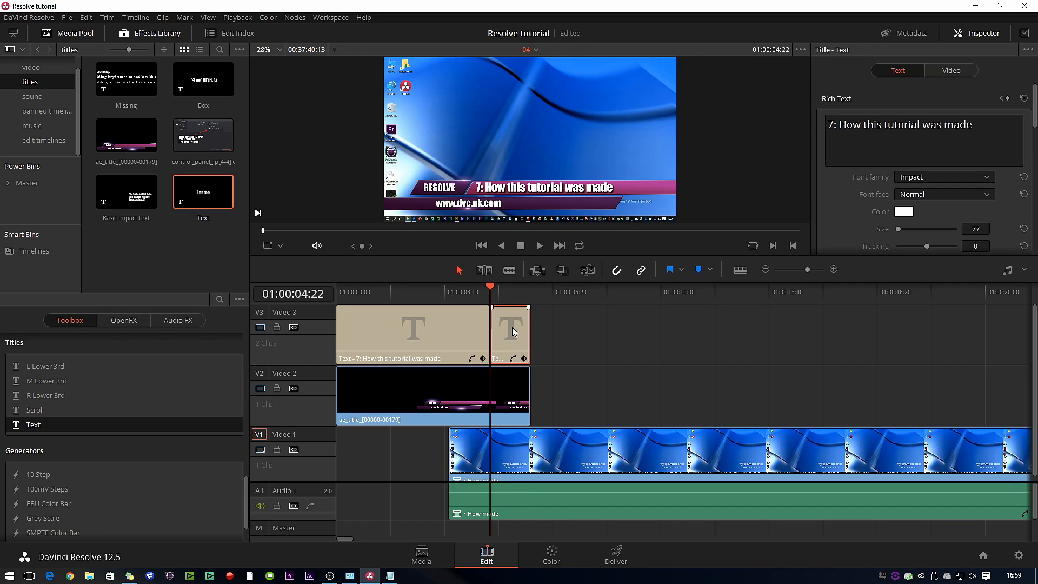
scroll(915, 193, down, 5)
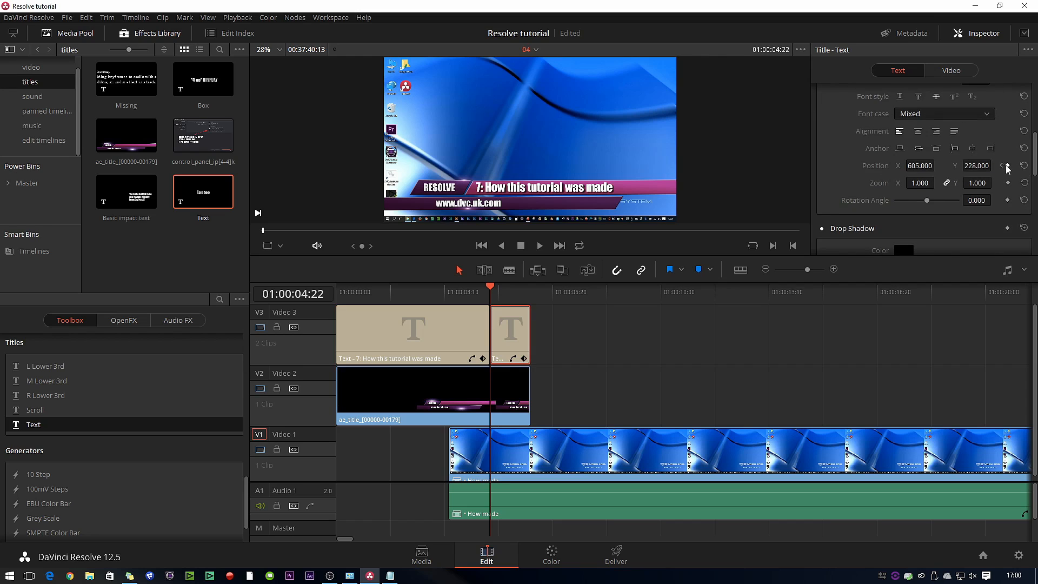
mouse_move(513, 287)
mouse_down()
mouse_move(504, 287)
mouse_move(524, 287)
mouse_up()
drag(917, 165, 938, 166)
drag(409, 298, 329, 292)
key(space)
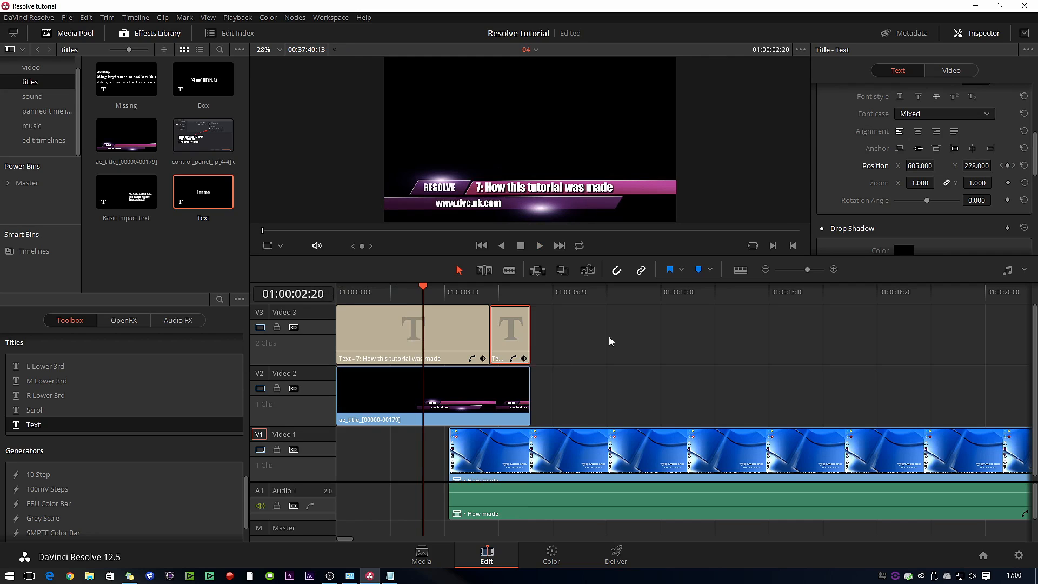
Add a short fade-in at the start of the How made clip on Video 1 and a short fade-out at its end.
drag(607, 317, 391, 397)
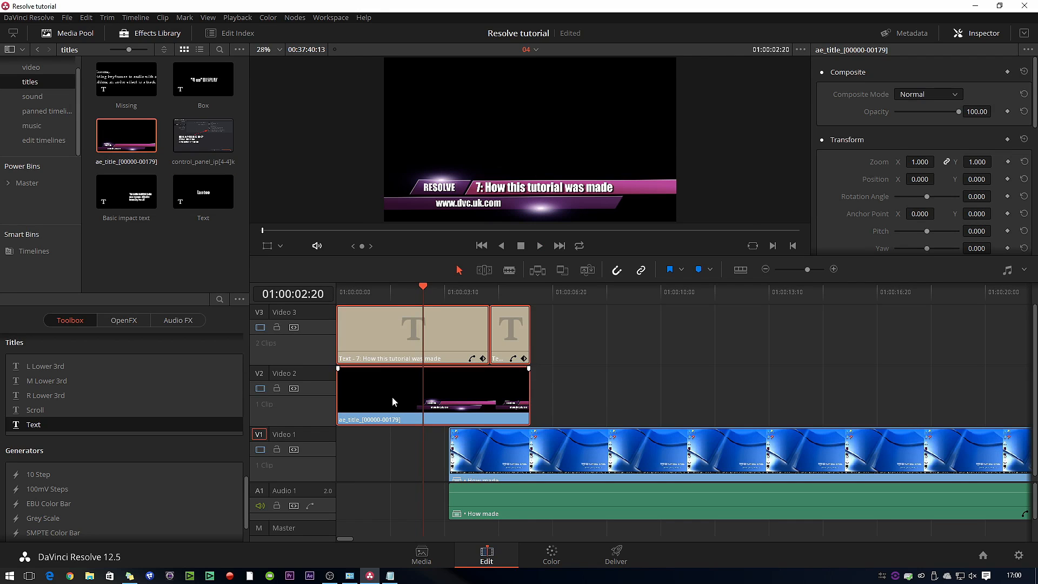
click(450, 430)
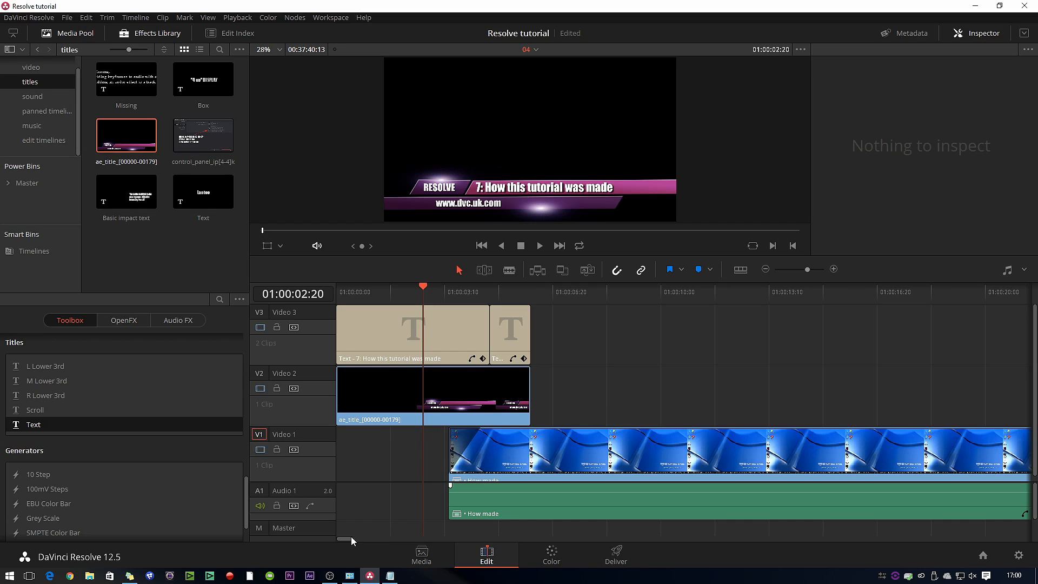
drag(352, 540, 1024, 521)
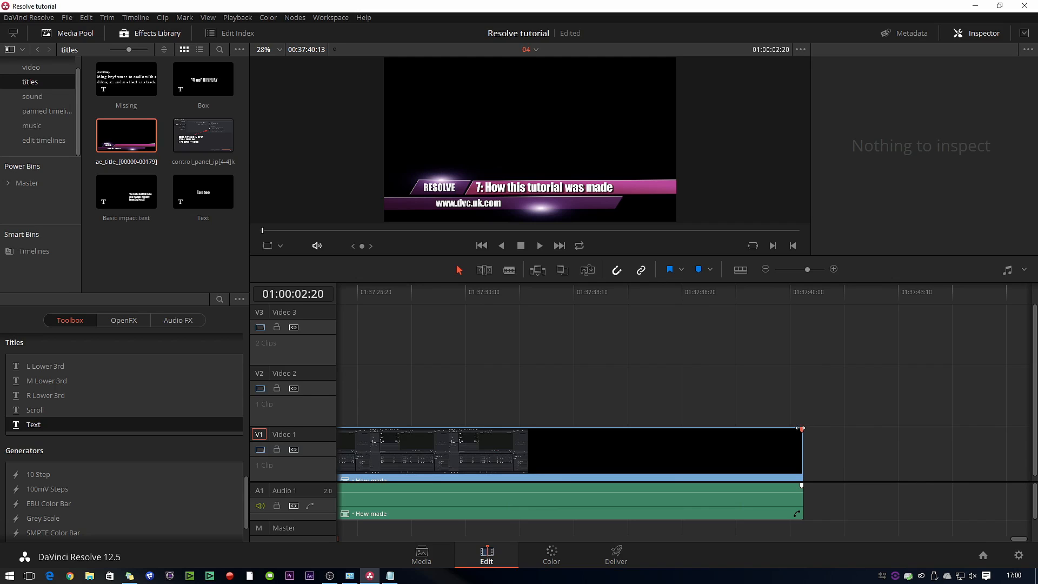
drag(801, 429, 771, 429)
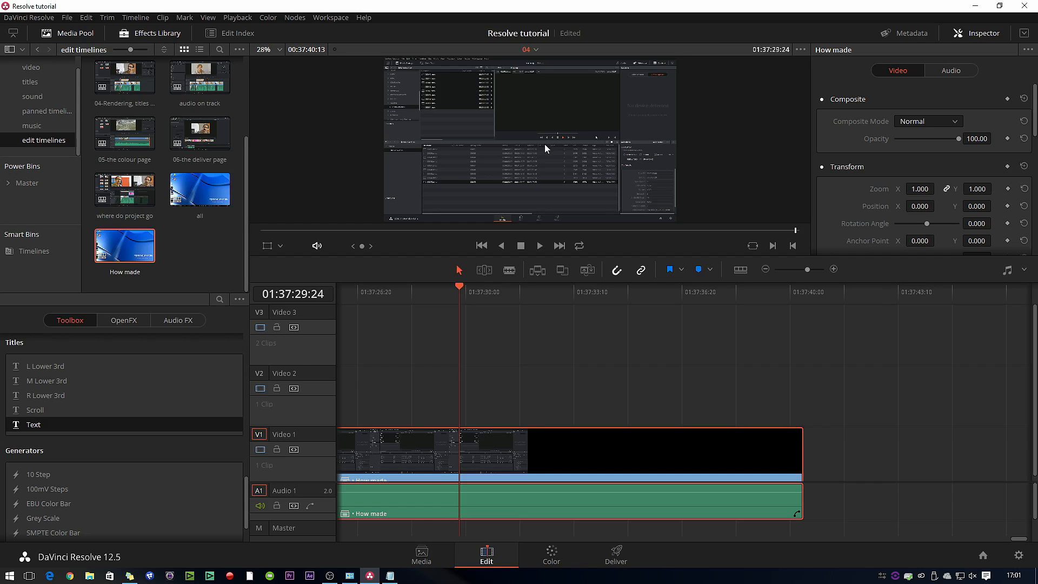
Open the Color page for the How made clip and look at the Blur radius controls.
click(552, 557)
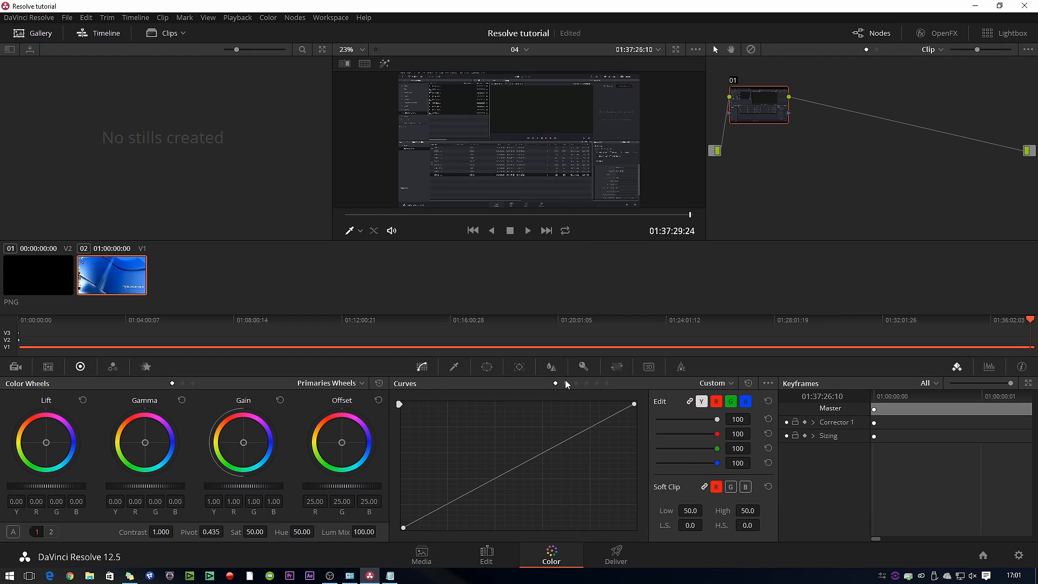
click(550, 367)
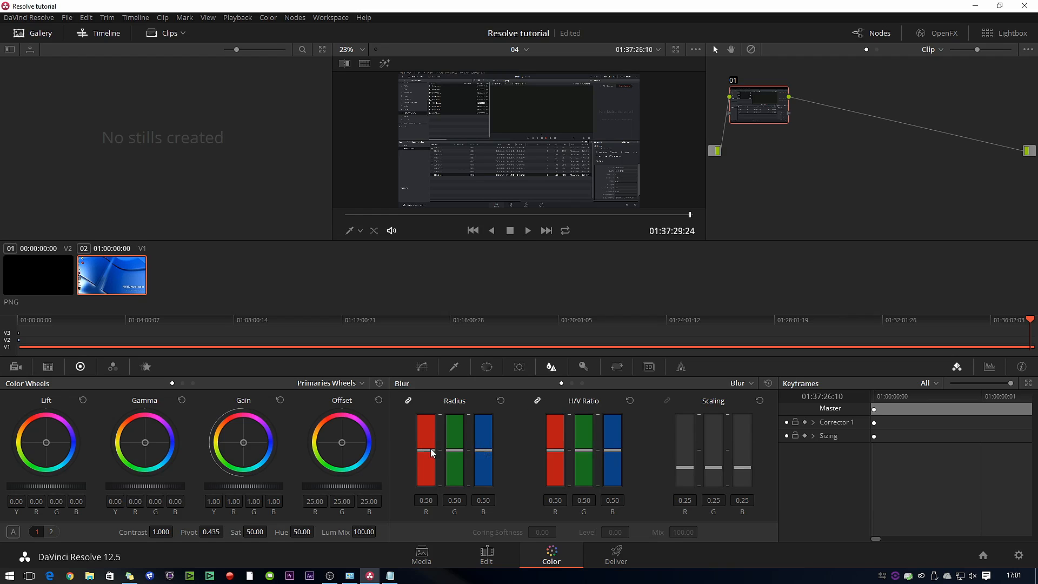
mouse_move(484, 455)
mouse_down()
mouse_move(483, 446)
mouse_move(483, 457)
mouse_up()
Go to the Deliver page and set the render preset for timeline 04 to YouTube 1080p.
click(606, 555)
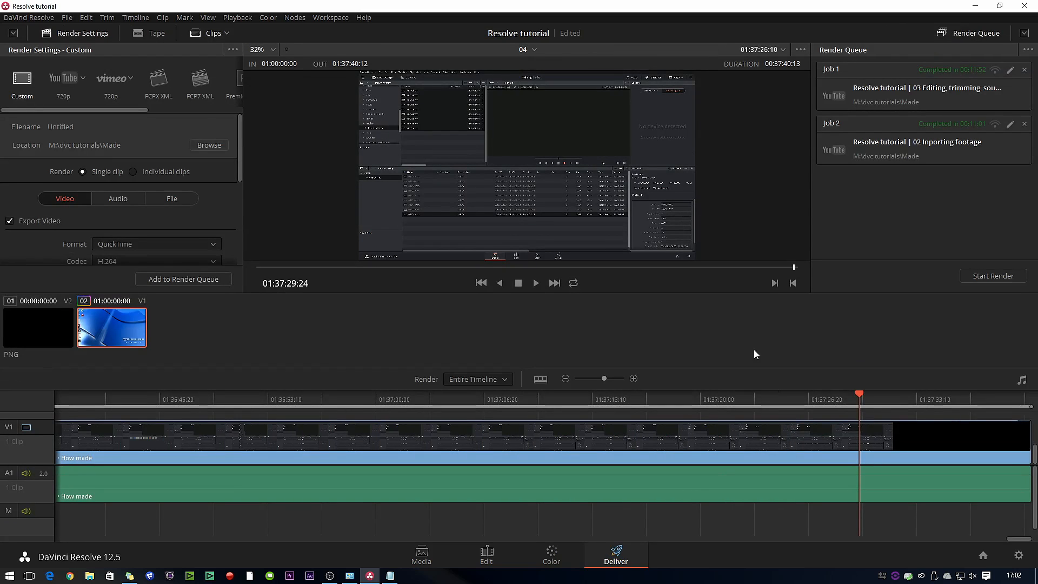
click(67, 80)
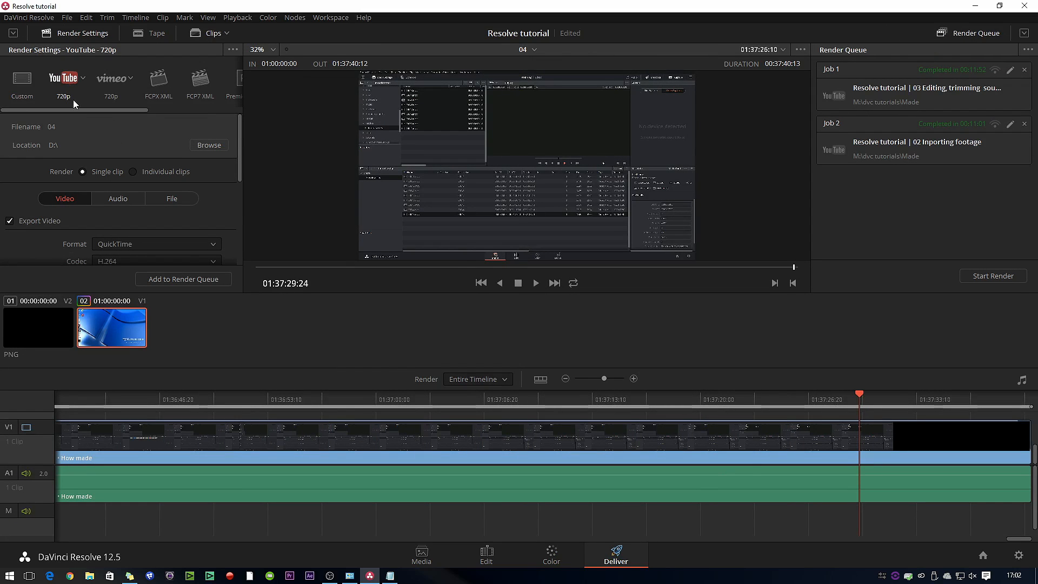
click(82, 87)
mouse_move(239, 162)
mouse_down()
mouse_move(237, 228)
mouse_move(246, 154)
mouse_up()
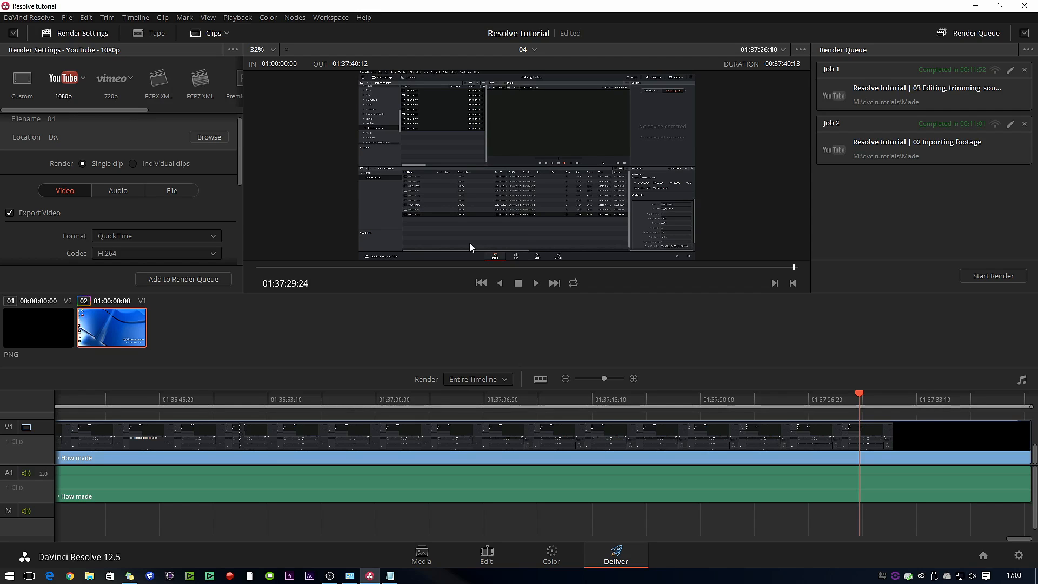
Review the audio export settings of the YouTube preset, including the available codec options.
click(118, 190)
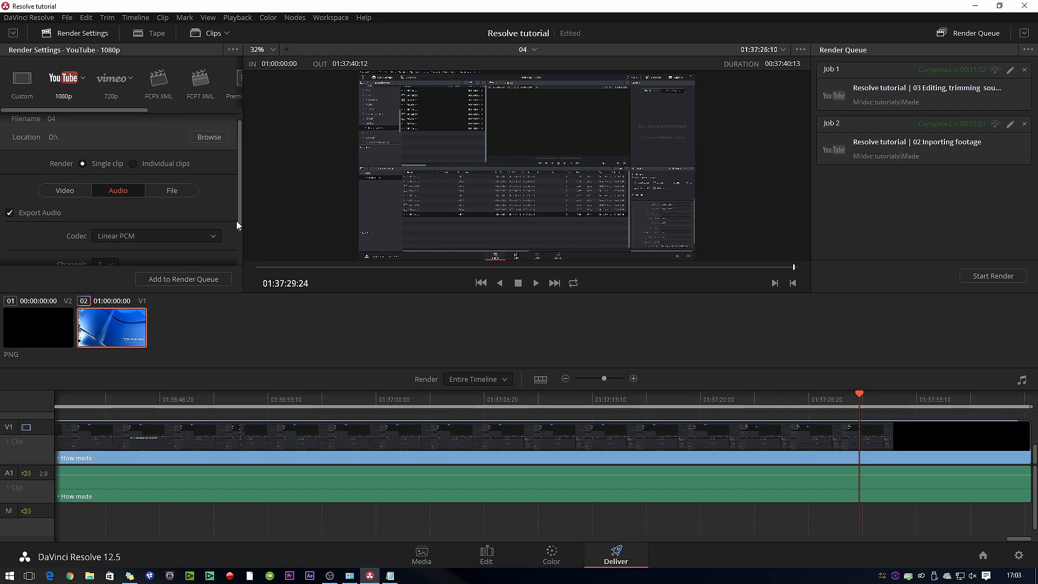
scroll(234, 237, down, 2)
scroll(230, 243, down, 1)
click(181, 199)
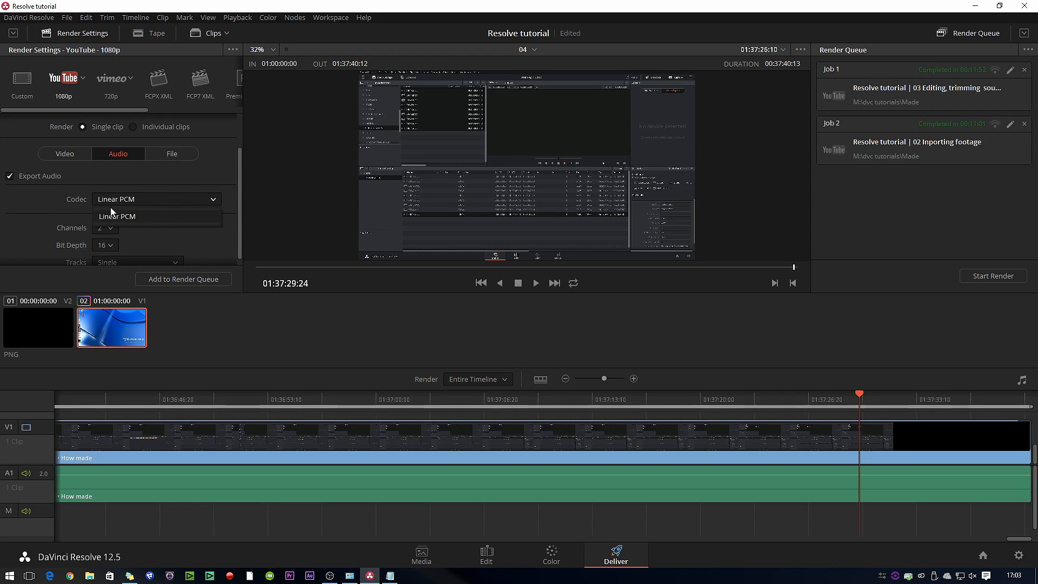
click(213, 198)
click(195, 201)
click(195, 201)
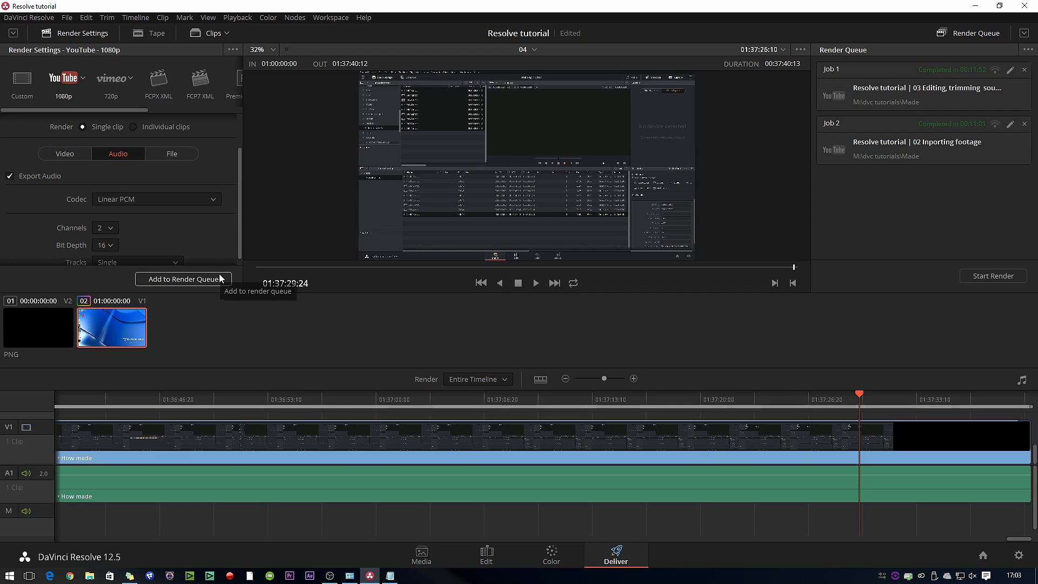
Back on the Edit page, place the Laptop text title from the titles bin on Video 2 and park the playhead over it at 01:36:57:21.
click(361, 407)
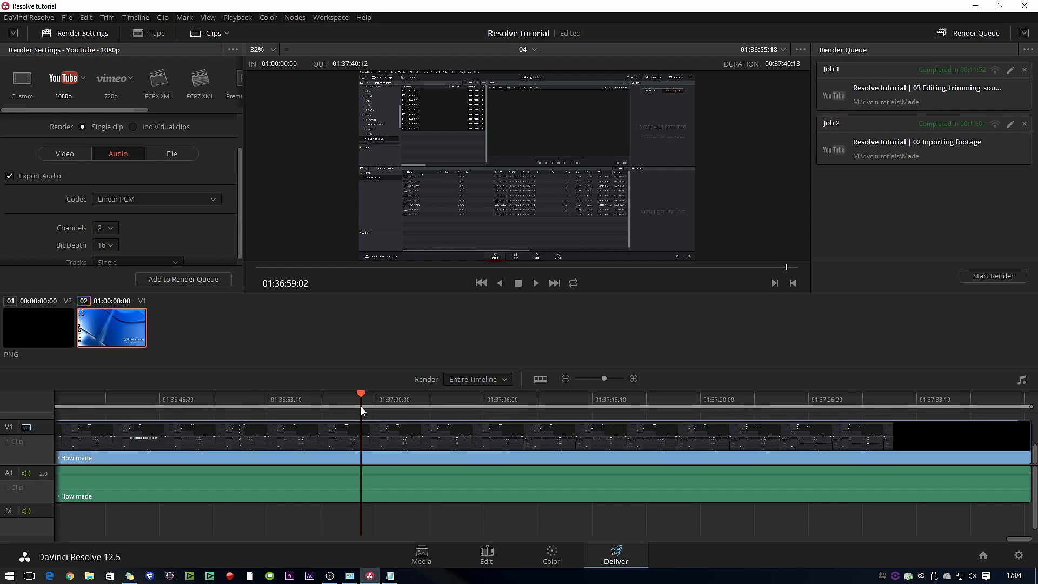
click(498, 556)
drag(443, 292, 506, 296)
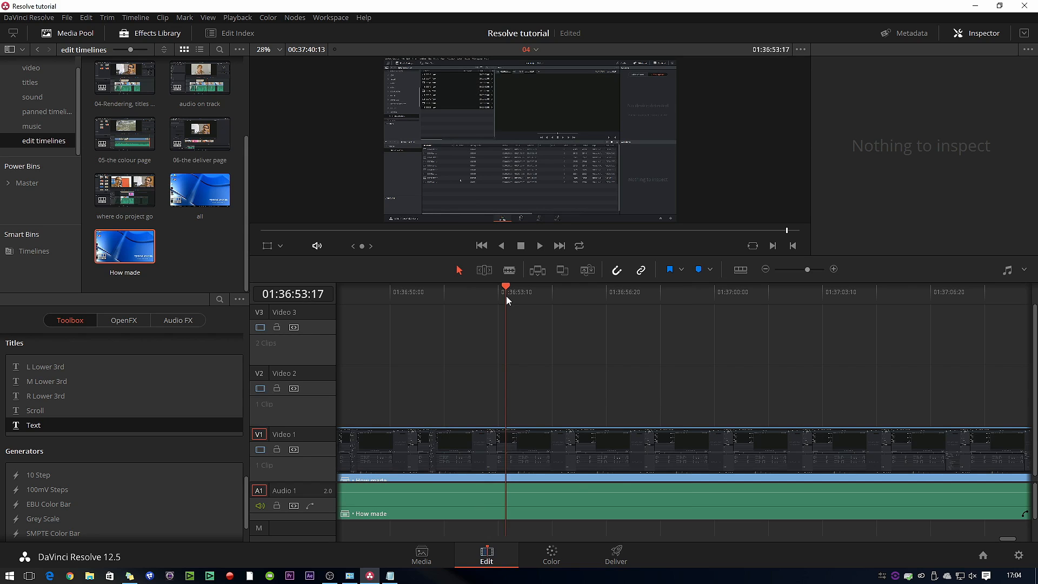
click(30, 82)
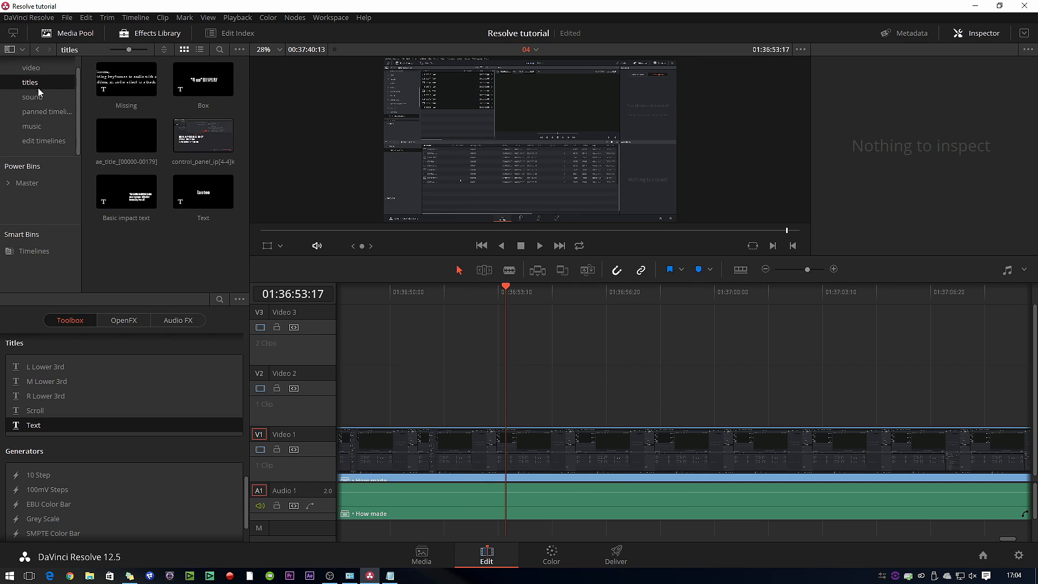
drag(203, 192, 617, 392)
click(640, 294)
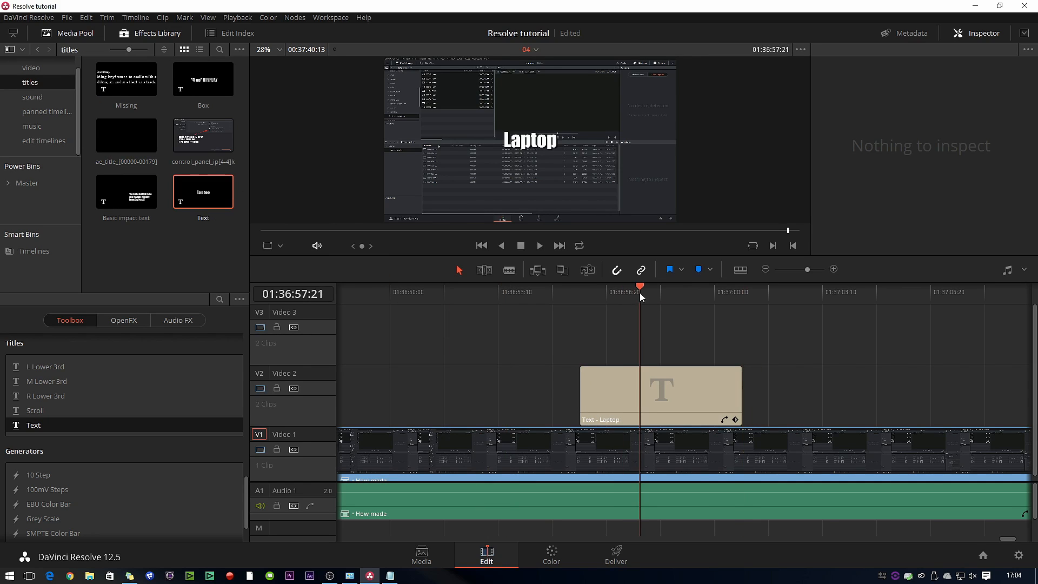
Give the Laptop title's background an outline width of 4 and a red outline colour.
click(678, 400)
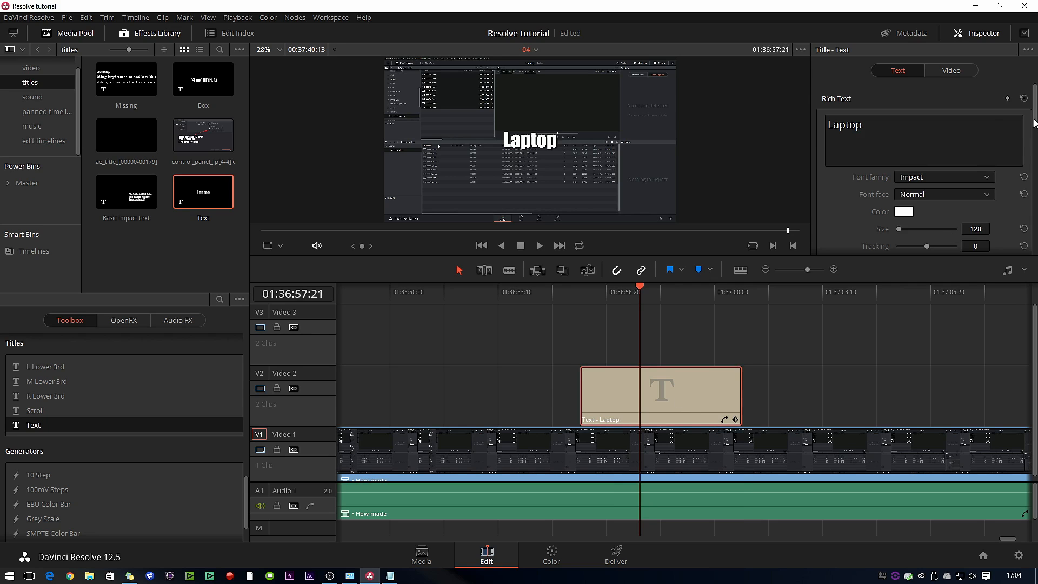
scroll(1011, 230, down, 8)
scroll(1011, 230, down, 3)
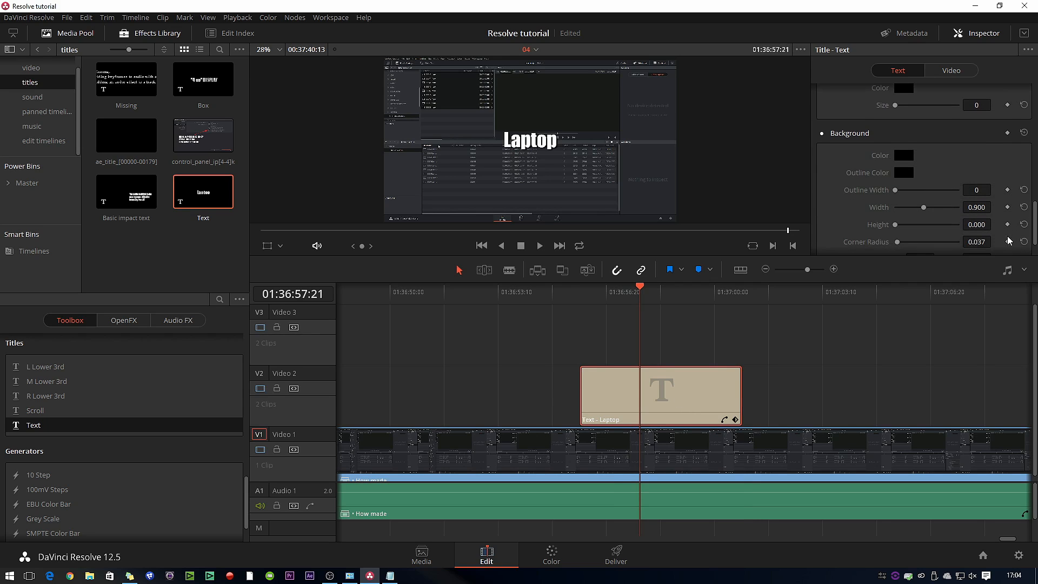
drag(894, 168, 904, 168)
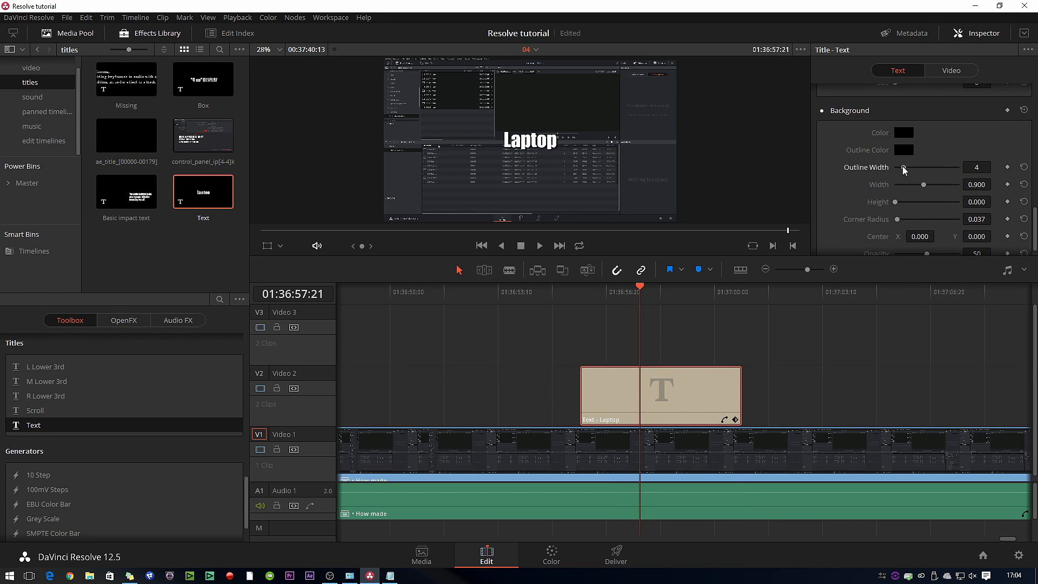
click(904, 150)
click(429, 234)
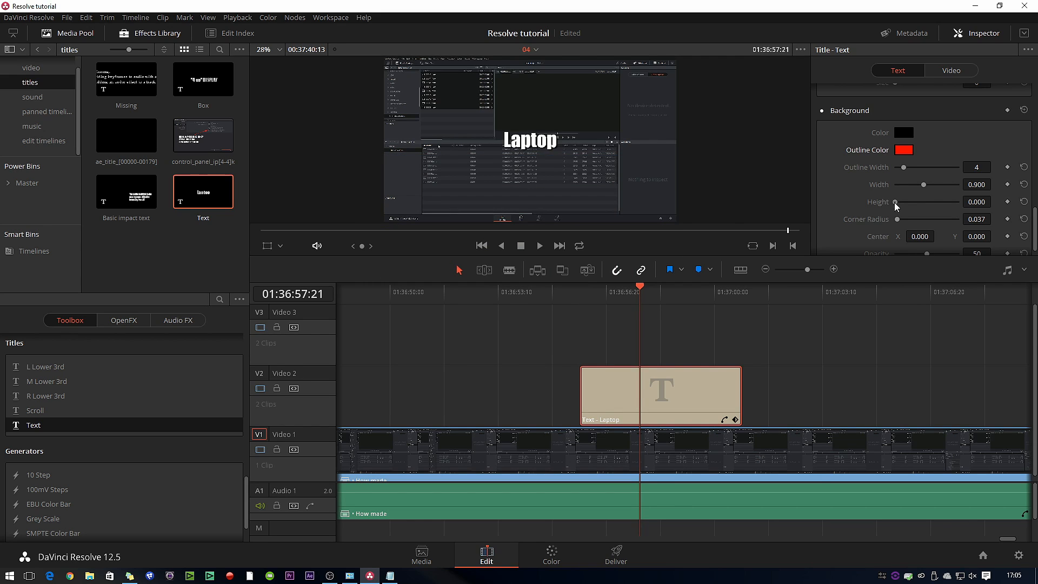
Set the title's background to width 0.678, height 0.407 and opacity 0, with an outline width of 8.
drag(895, 202, 920, 184)
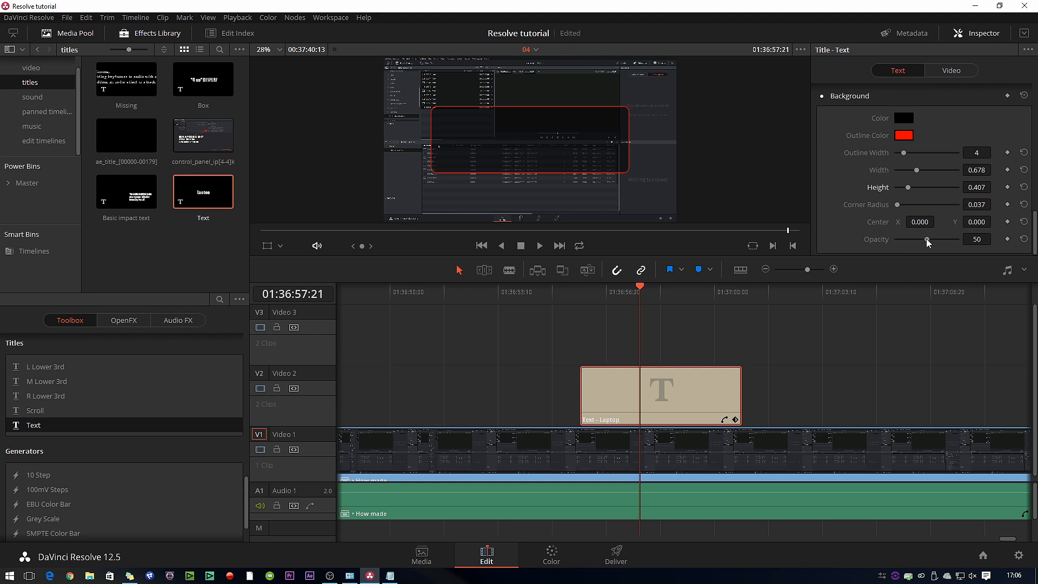
drag(926, 240, 875, 242)
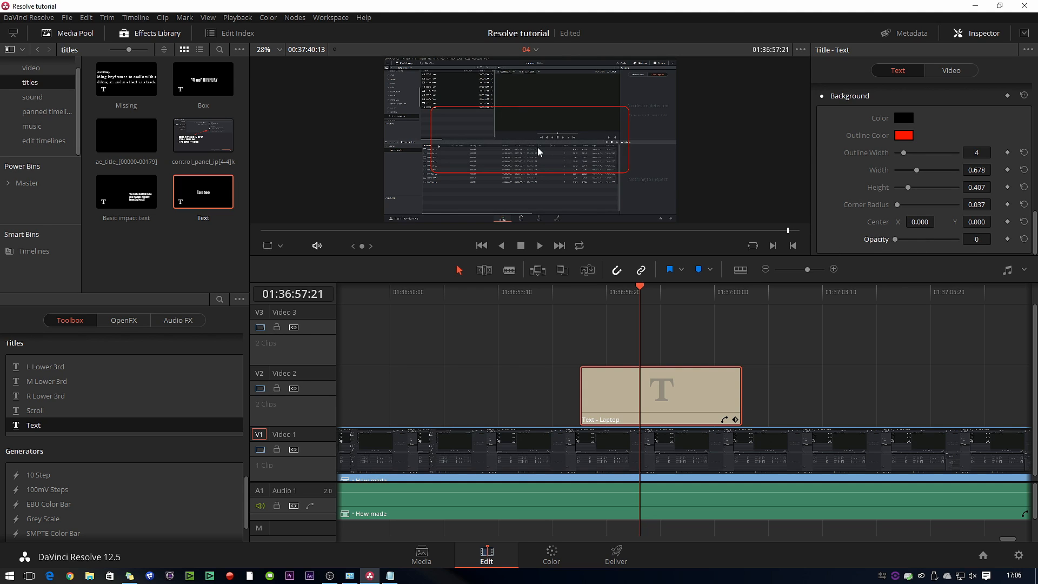
drag(905, 153, 912, 154)
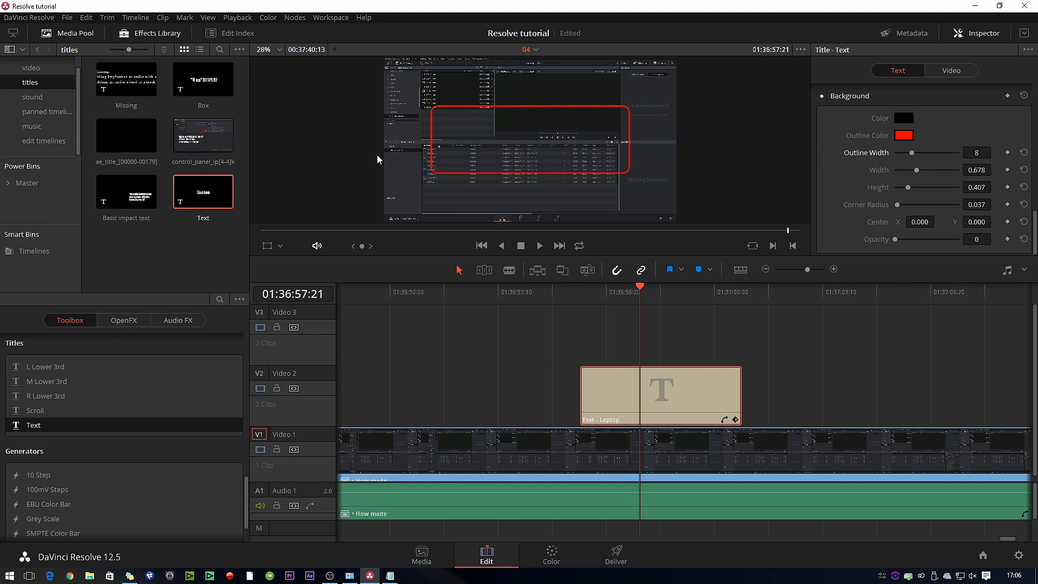